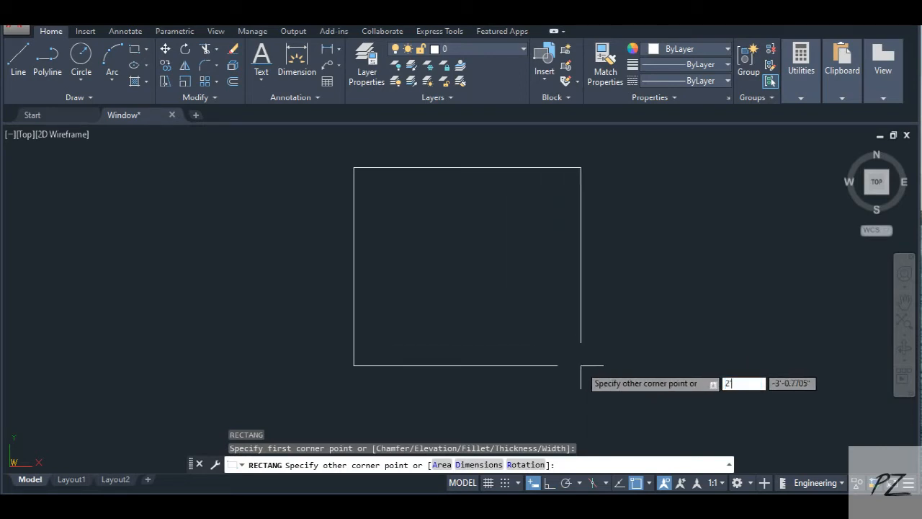
# Complete the rectangle for the window's outer frame with its opposite corner at 2' by 3'
pyautogui.press('Tab')
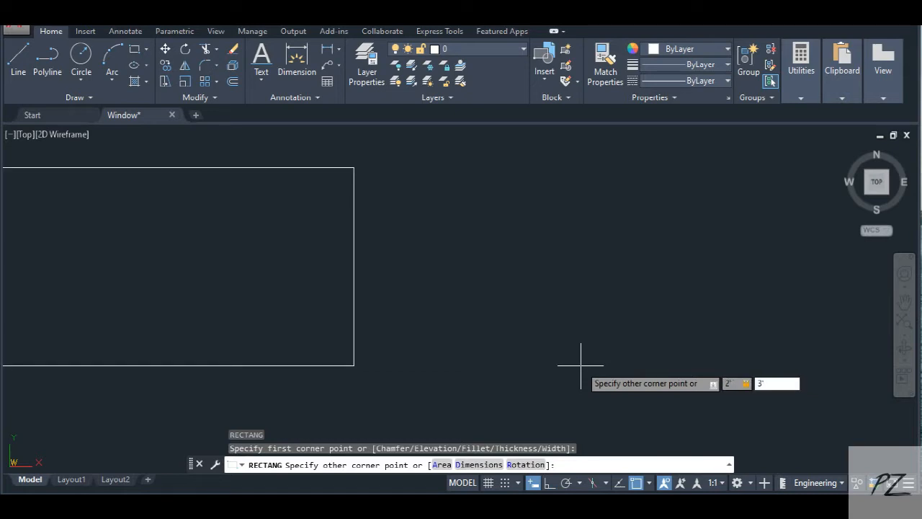
pyautogui.press('Return')
pyautogui.scroll(-3, 458, 173)
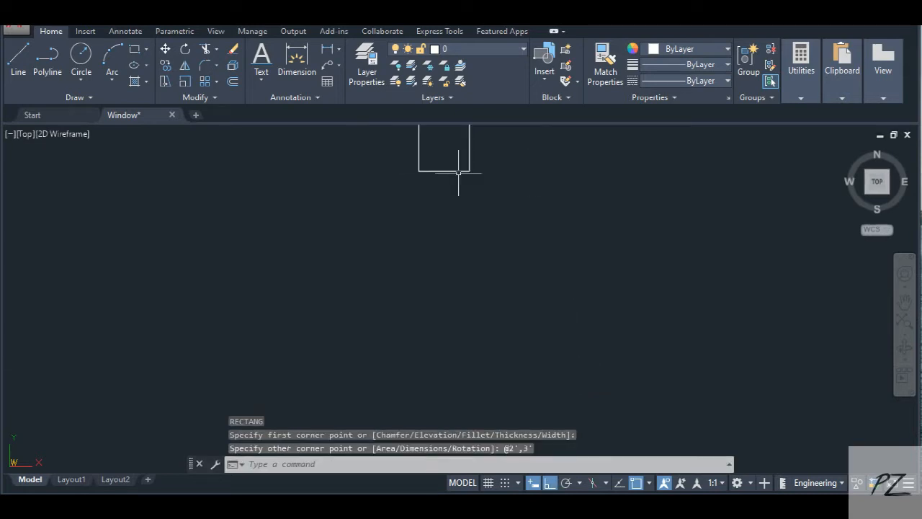
pyautogui.scroll(9, 456, 171)
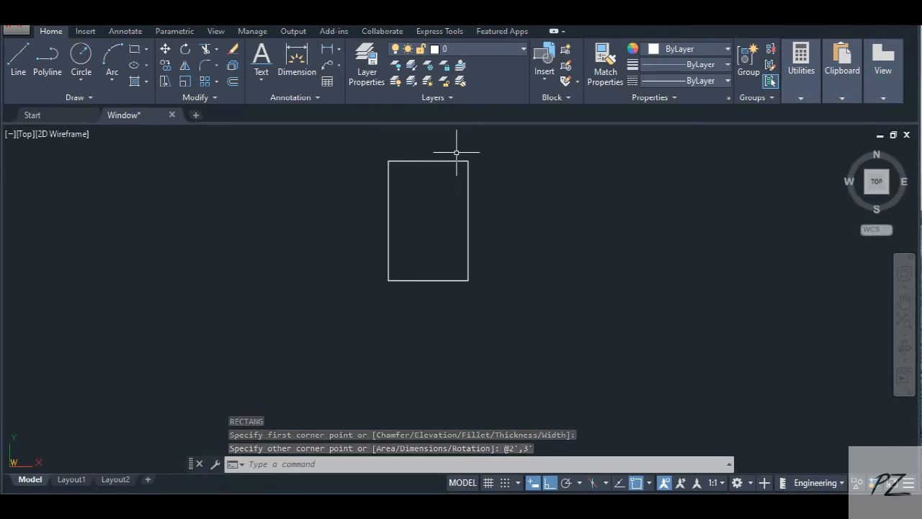
pyautogui.scroll(5, 438, 165)
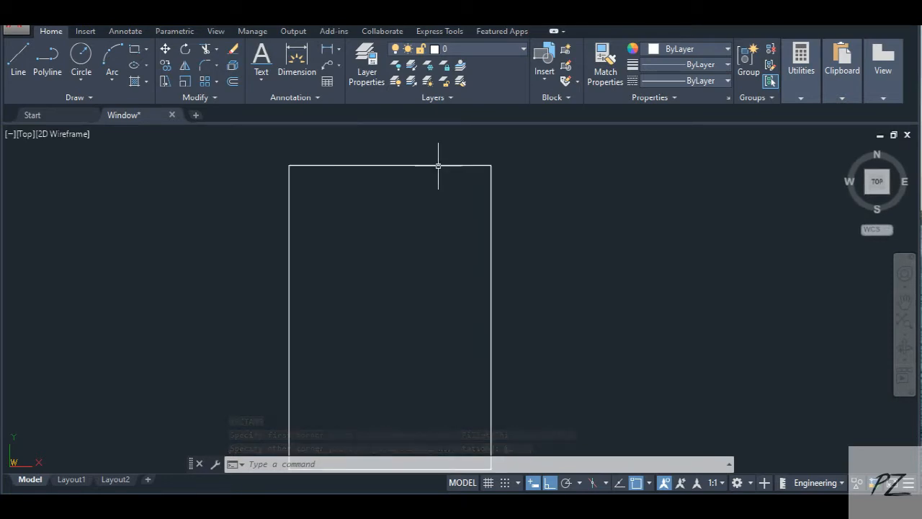
pyautogui.scroll(-5, 443, 168)
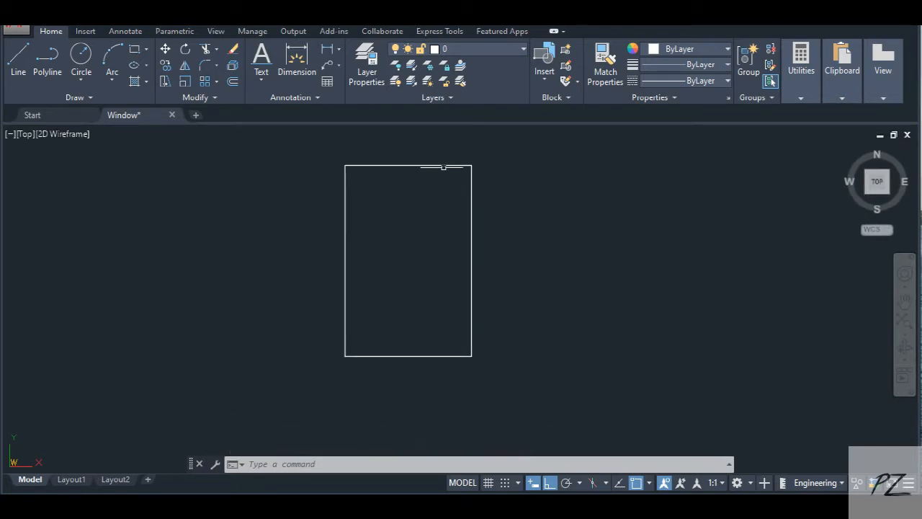
# Offset the outer rectangle 2" inward to form the window frame
pyautogui.click(232, 82)
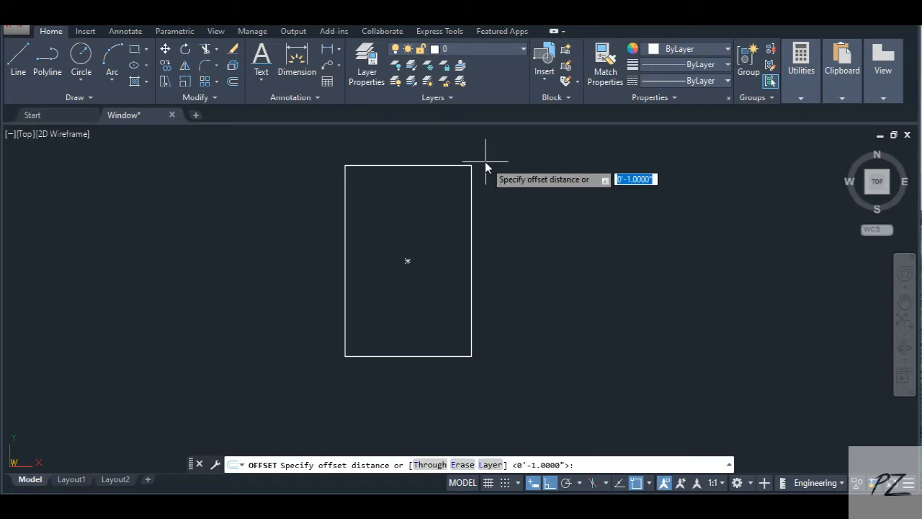
pyautogui.write('2')
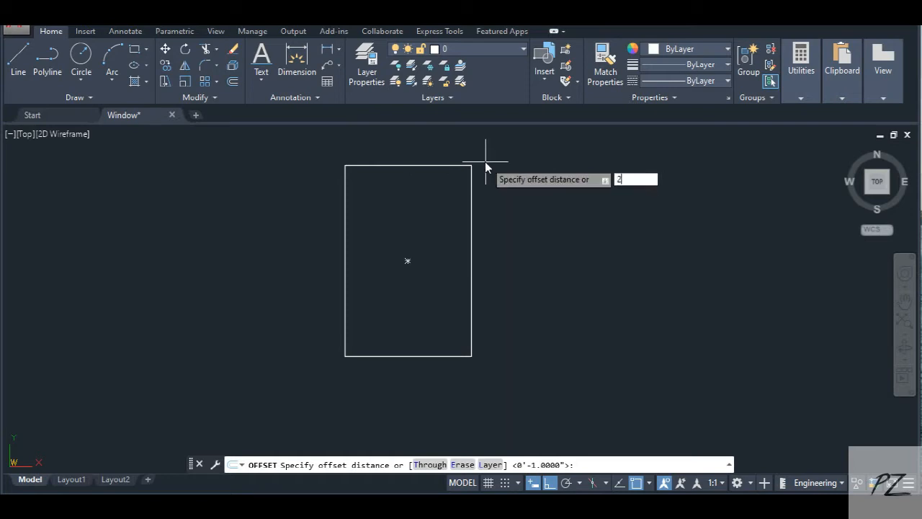
pyautogui.press('Return')
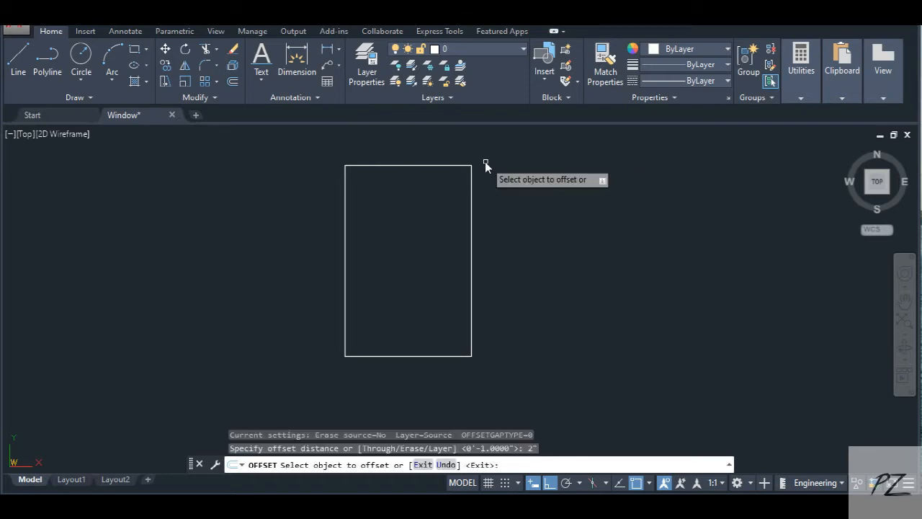
pyautogui.click(432, 166)
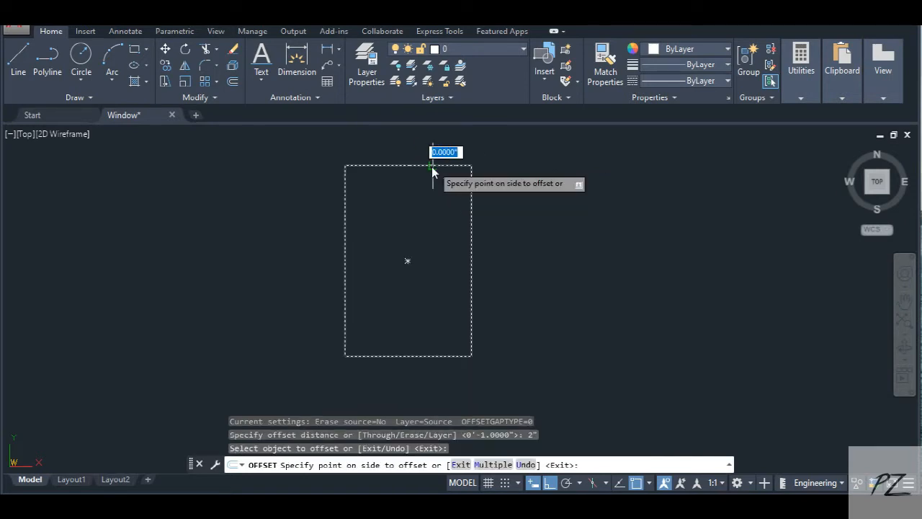
pyautogui.click(422, 189)
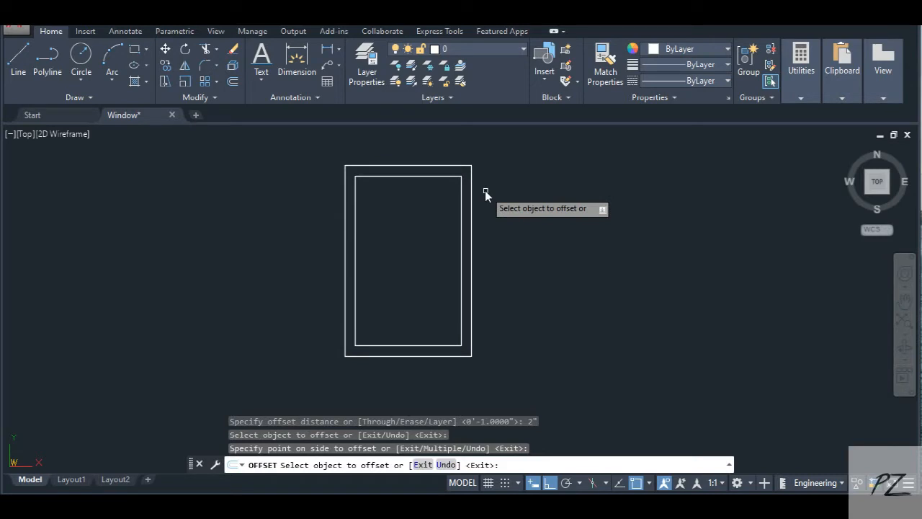
pyautogui.press('Escape')
# Trace connected lines over the inner rectangle's top and right edges, from corner to corner
pyautogui.write('l')
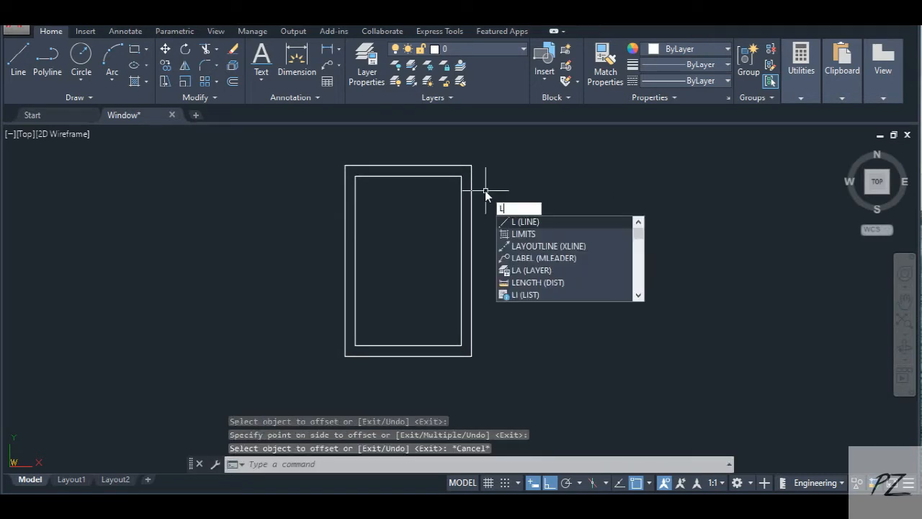
pyautogui.press('Return')
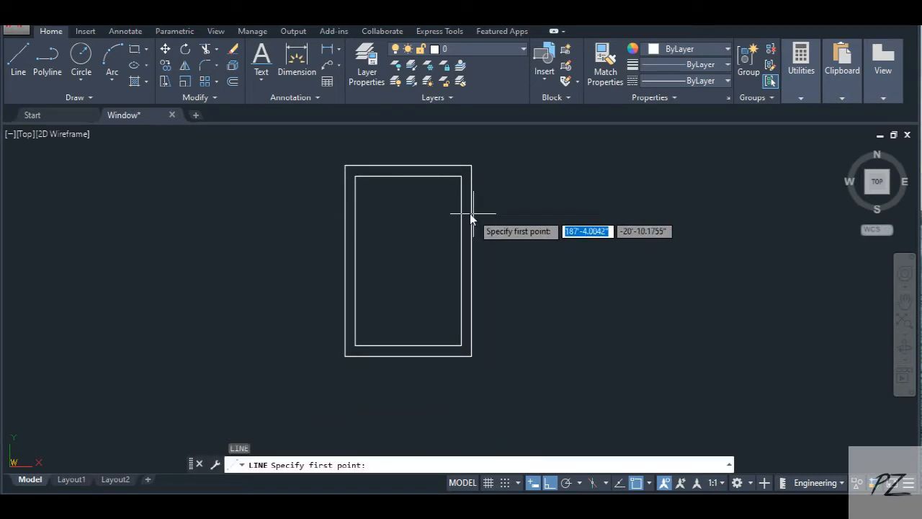
pyautogui.click(354, 178)
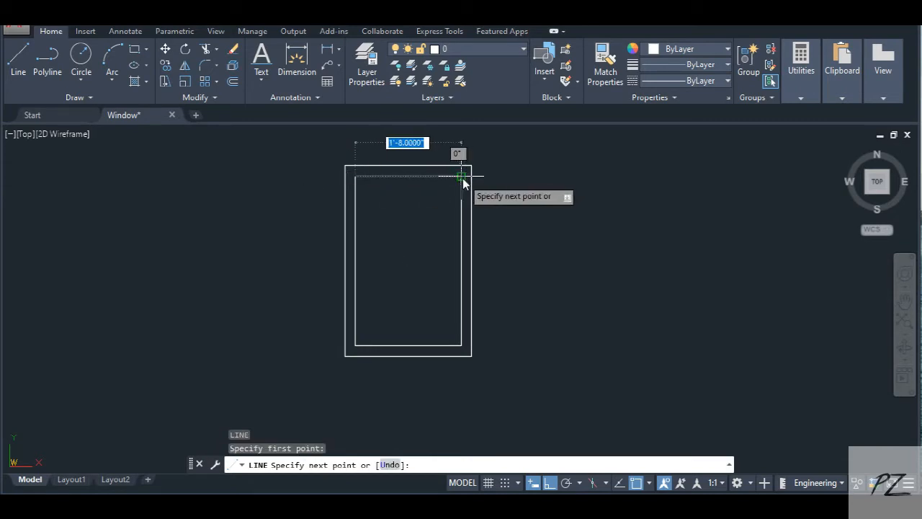
pyautogui.click(464, 185)
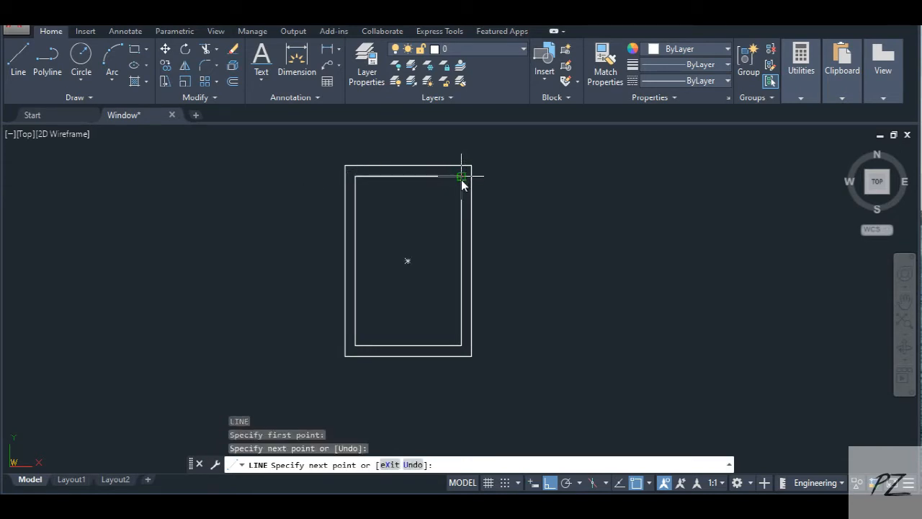
pyautogui.click(461, 346)
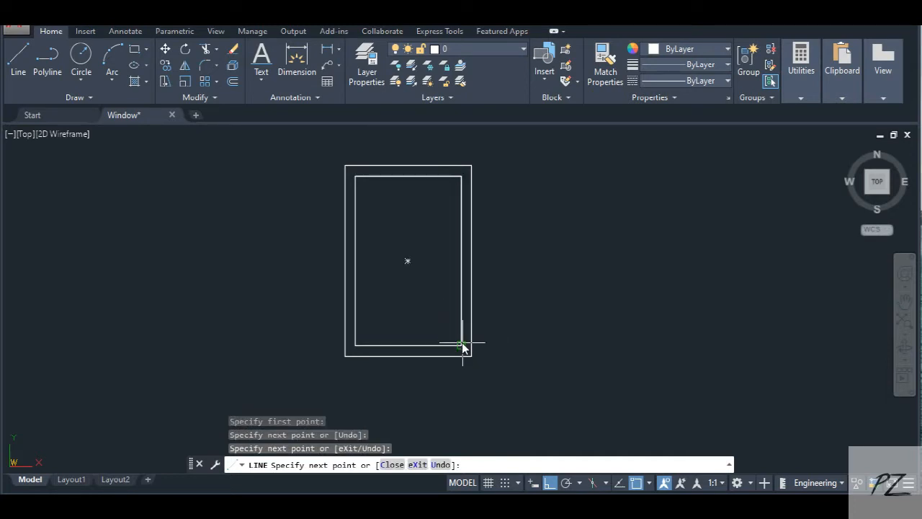
pyautogui.press('Return')
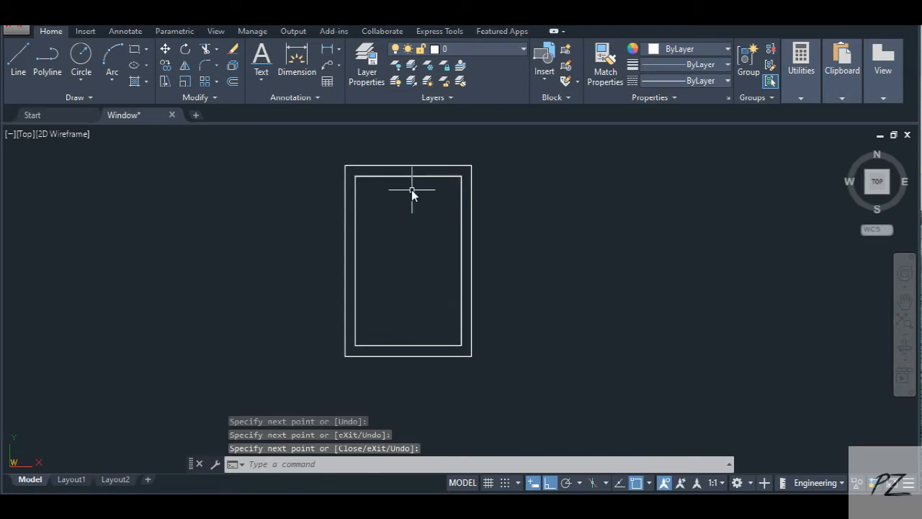
# Draw a vertical line between the midpoints of the inner rectangle's top and bottom edges
pyautogui.write('l')
pyautogui.press('Return')
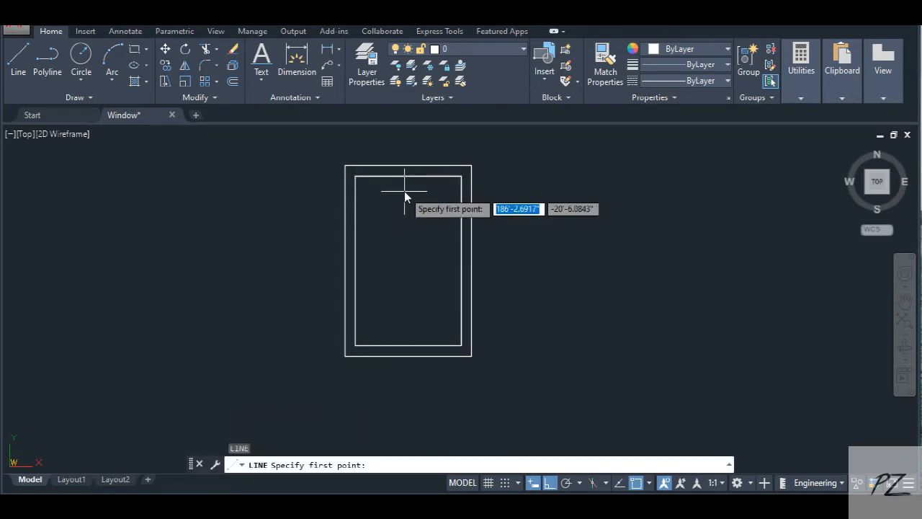
pyautogui.click(409, 176)
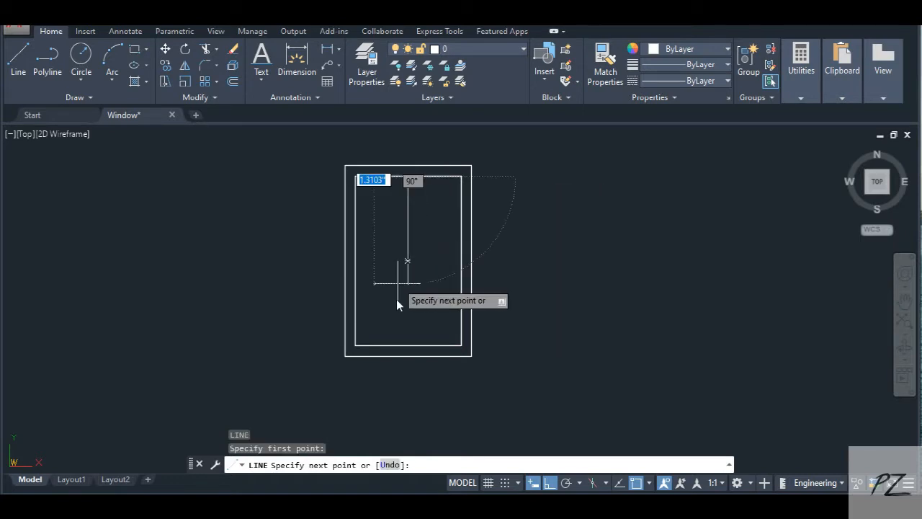
pyautogui.click(408, 346)
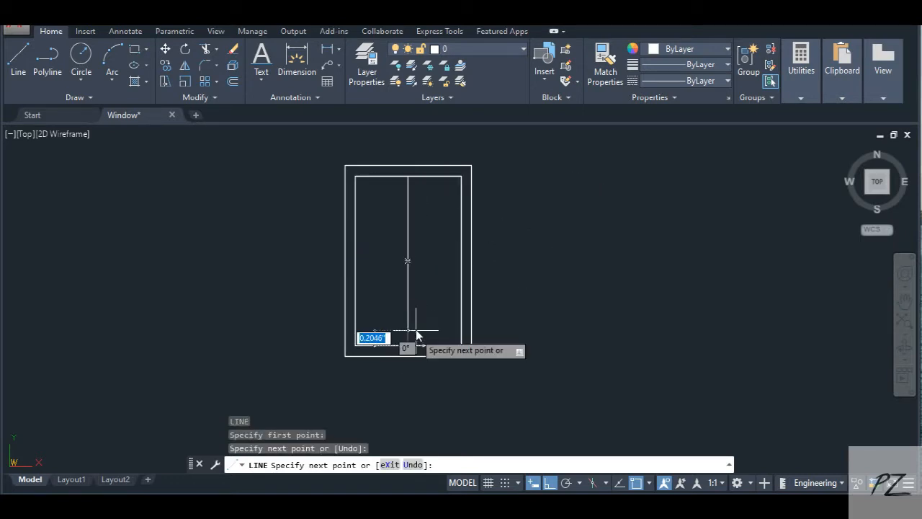
pyautogui.press('Return')
# Draw a horizontal line between the midpoints of the inner rectangle's right and left edges
pyautogui.press('Return')
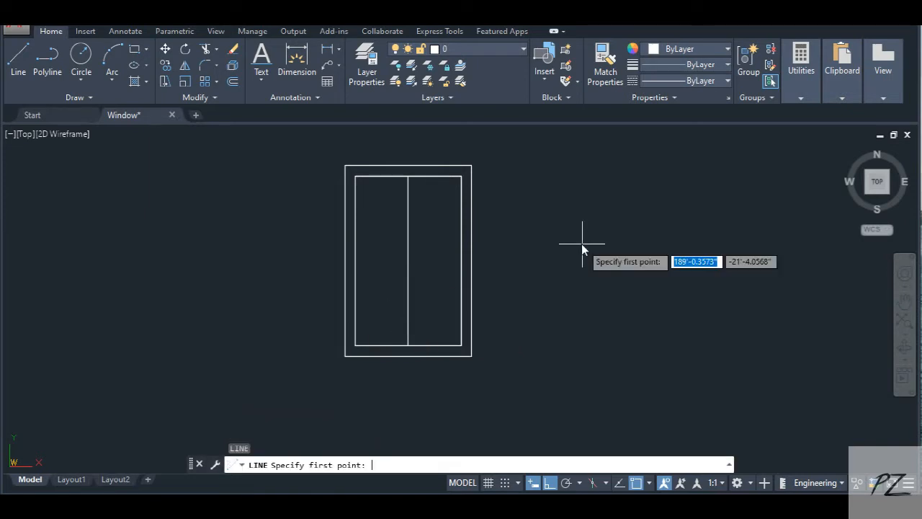
pyautogui.click(460, 262)
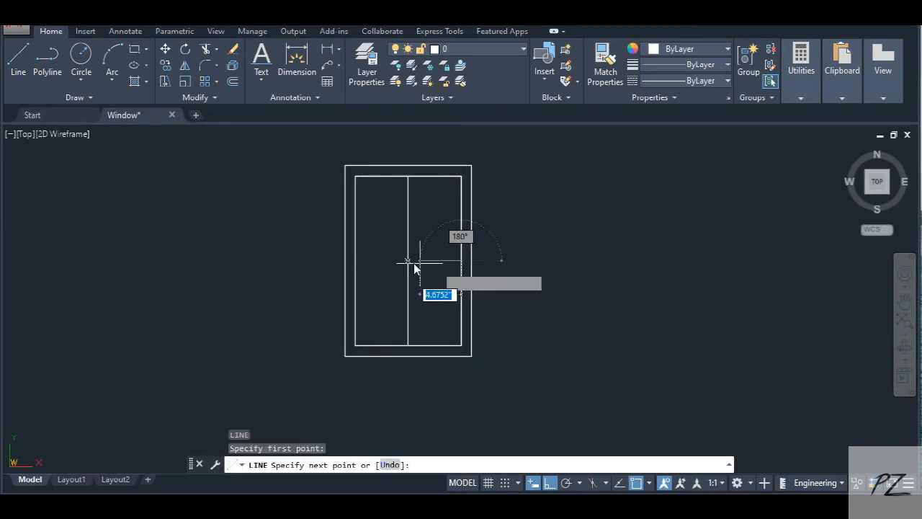
pyautogui.click(354, 260)
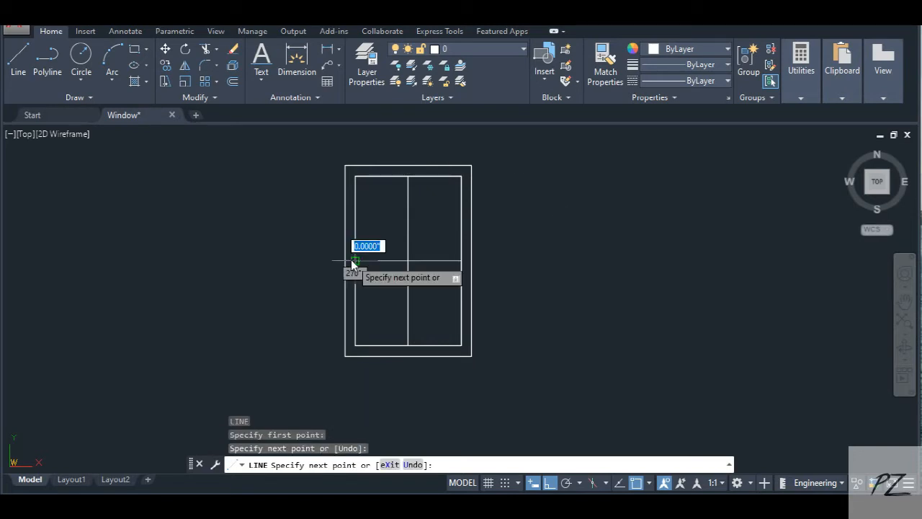
pyautogui.press('Return')
# Delete the two lines overlapping the inner rectangle's top and right edges
pyautogui.click(443, 177)
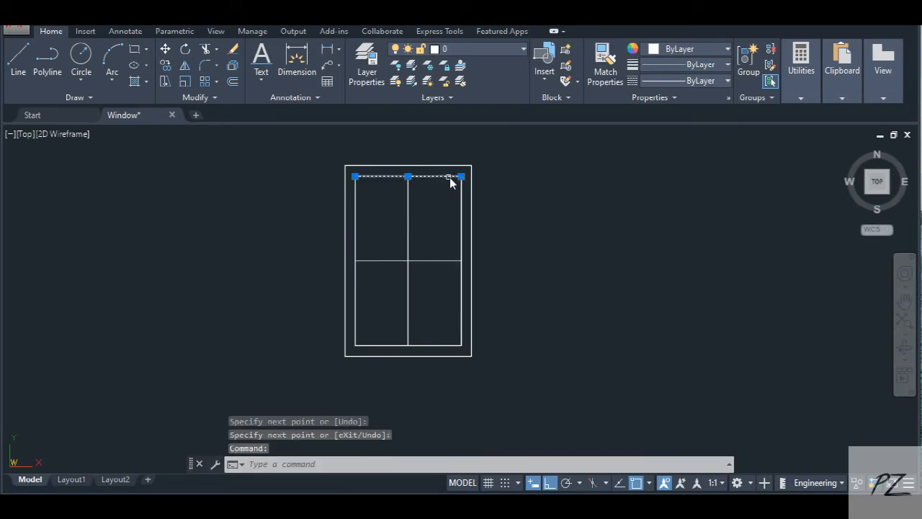
pyautogui.press('Delete')
pyautogui.click(462, 216)
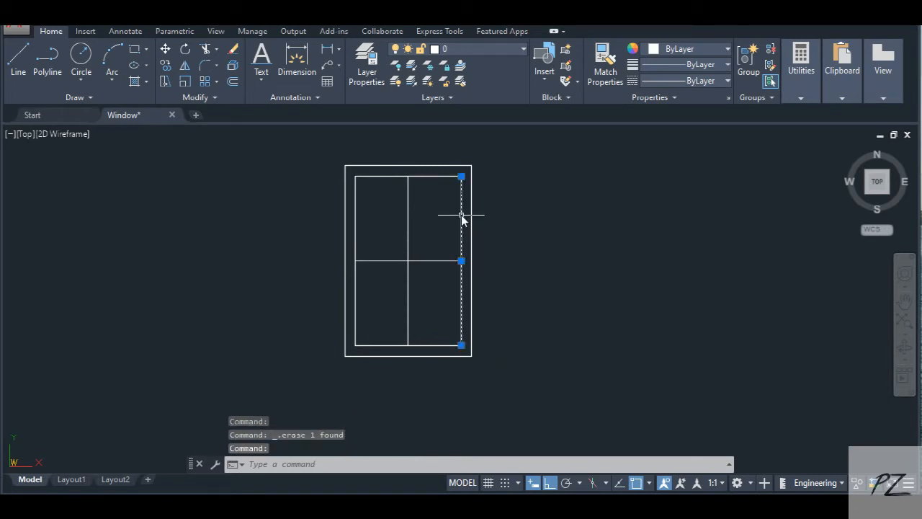
pyautogui.press('Delete')
# Offset the inner rectangle 1" further inward
pyautogui.scroll(-2, 464, 217)
pyautogui.scroll(2, 463, 217)
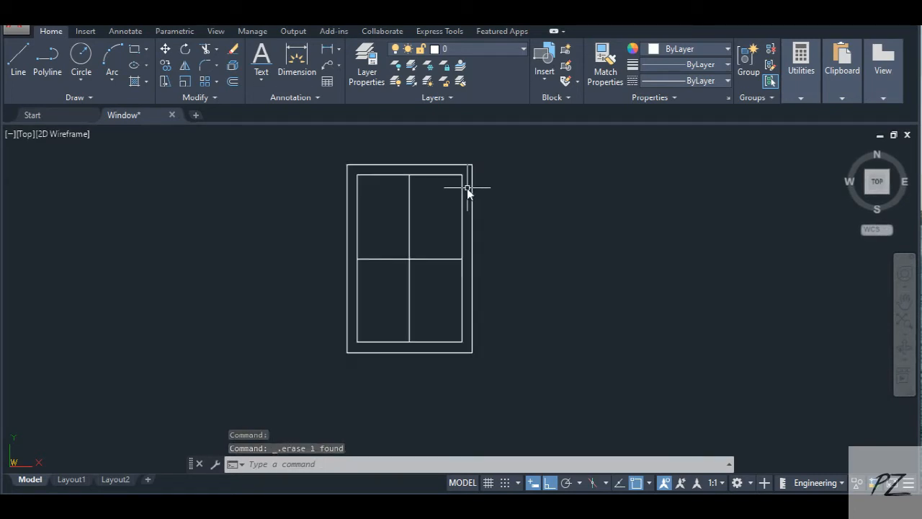
pyautogui.scroll(2, 468, 189)
pyautogui.scroll(-2, 531, 189)
pyautogui.scroll(2, 529, 189)
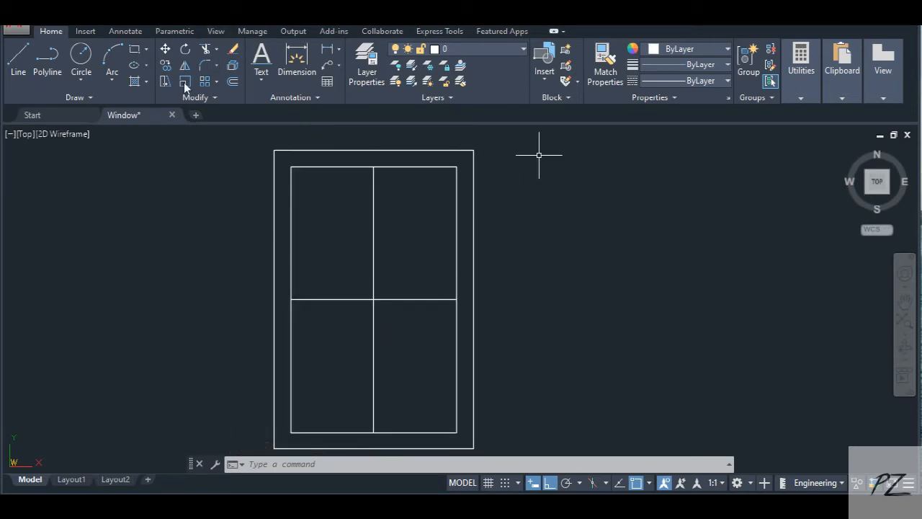
pyautogui.click(238, 83)
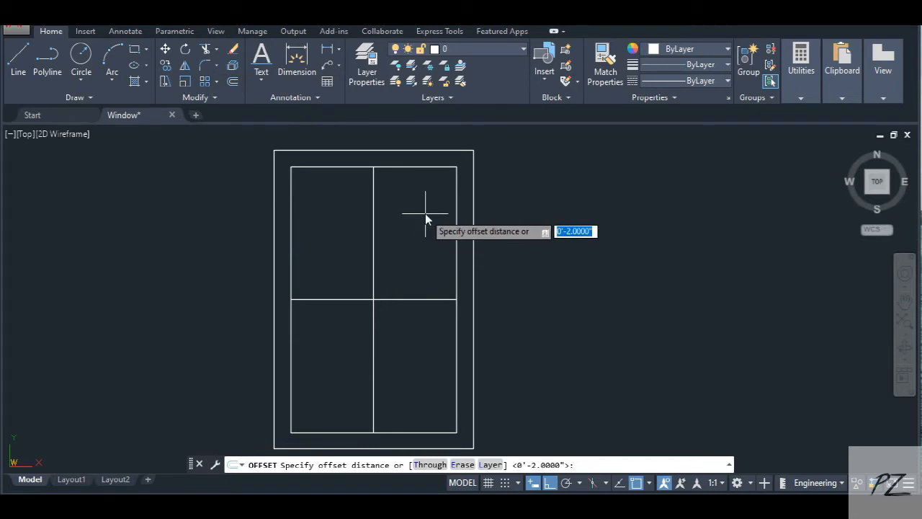
pyautogui.write('1')
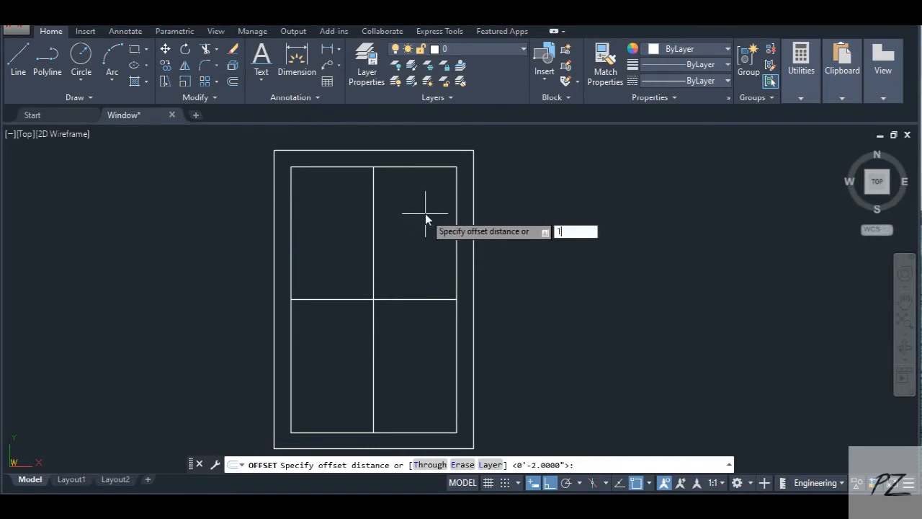
pyautogui.write('"')
pyautogui.press('Return')
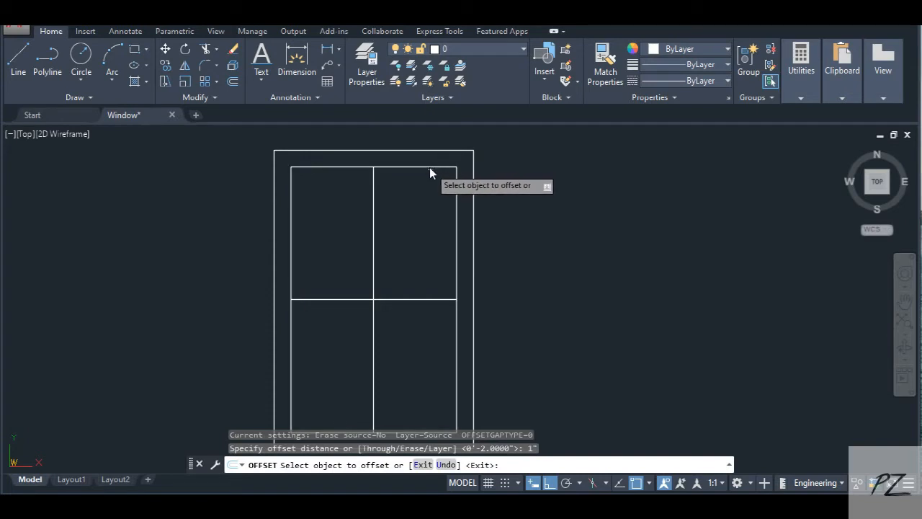
pyautogui.click(431, 166)
pyautogui.click(417, 194)
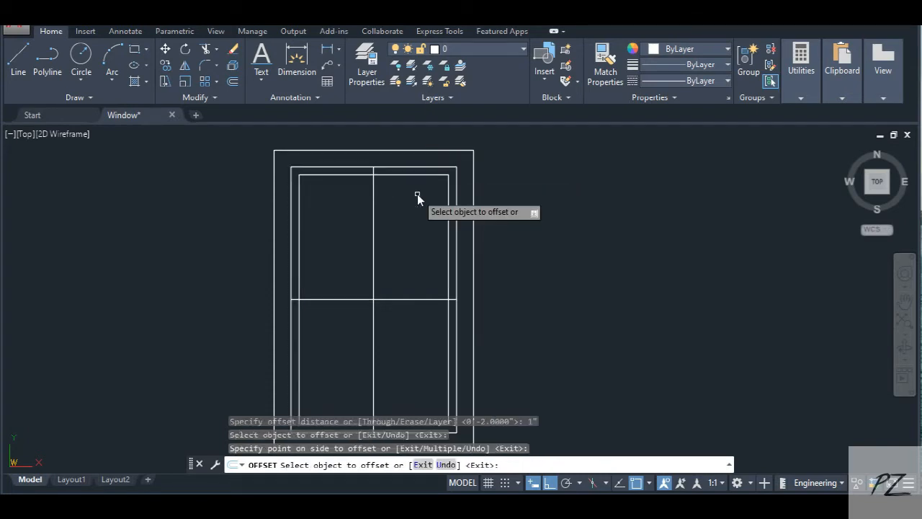
pyautogui.scroll(-2, 418, 194)
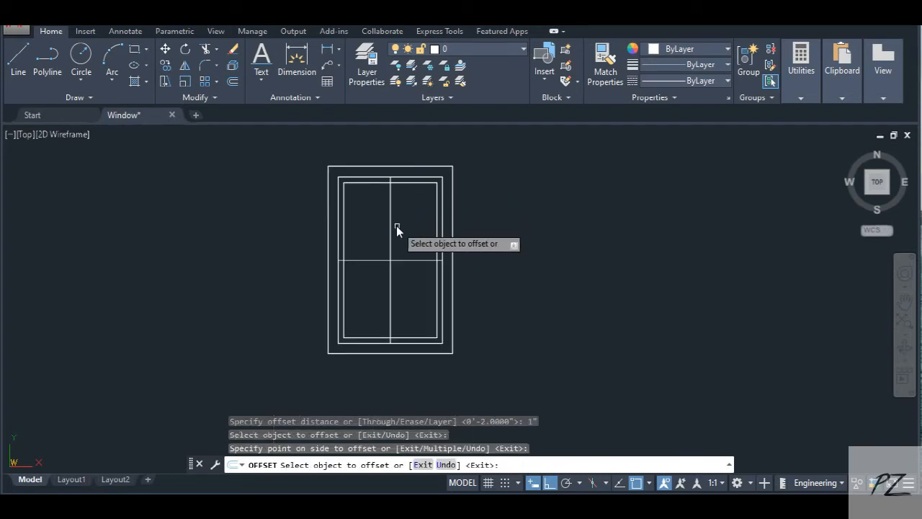
pyautogui.press('Escape')
# Offset the vertical centre line 0.6" to both sides
pyautogui.scroll(4, 395, 196)
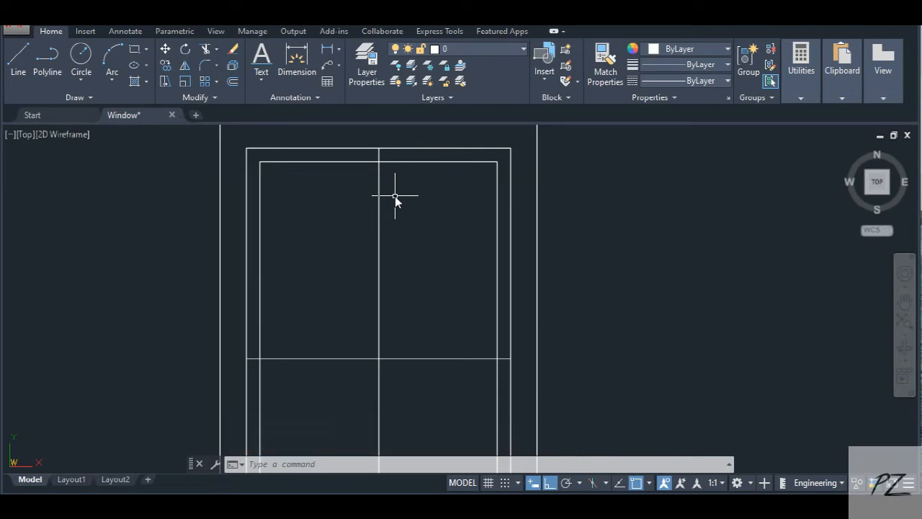
pyautogui.write('off')
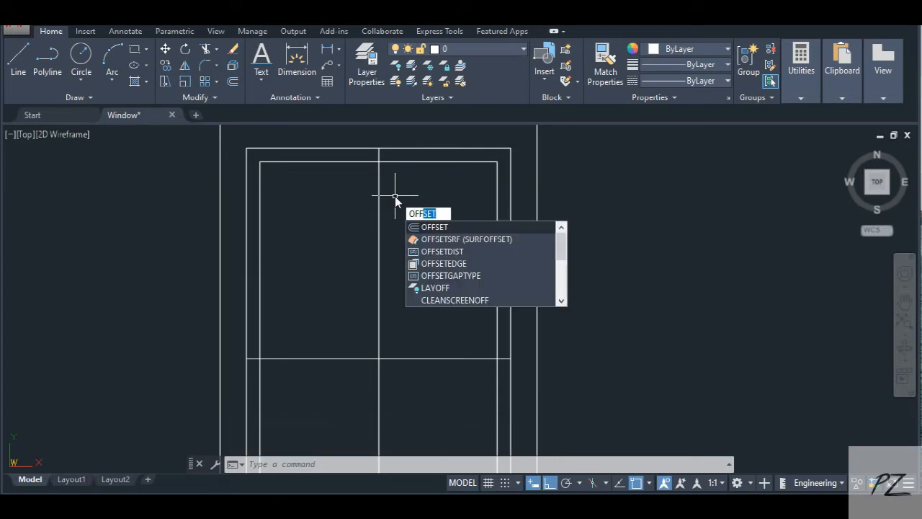
pyautogui.press('Return')
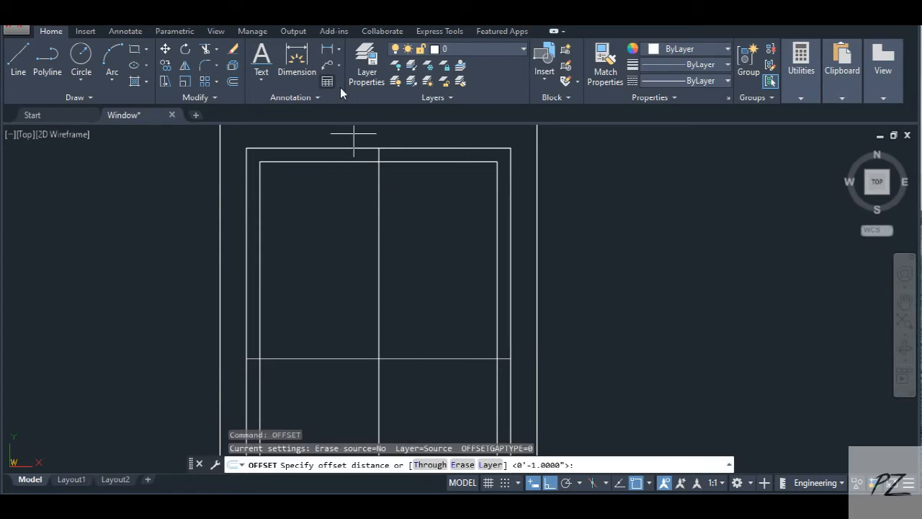
pyautogui.write('0.6')
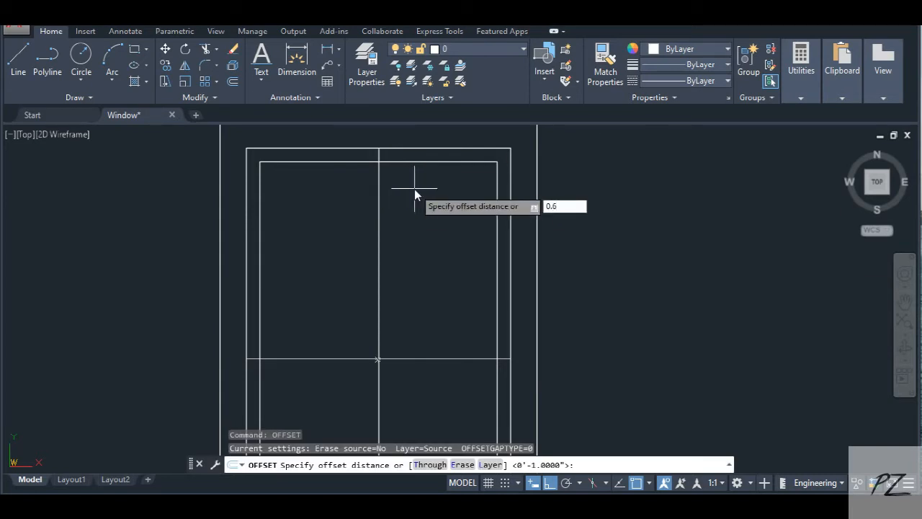
pyautogui.write('"')
pyautogui.press('Return')
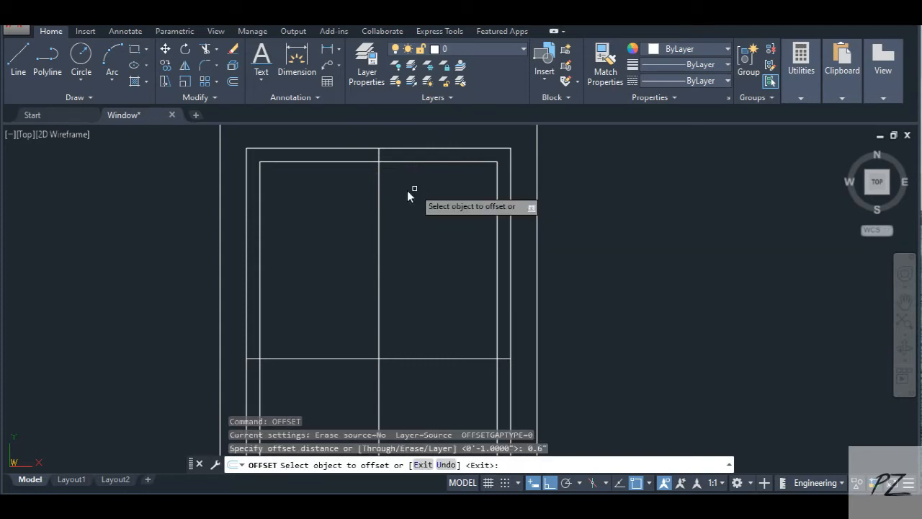
pyautogui.click(378, 193)
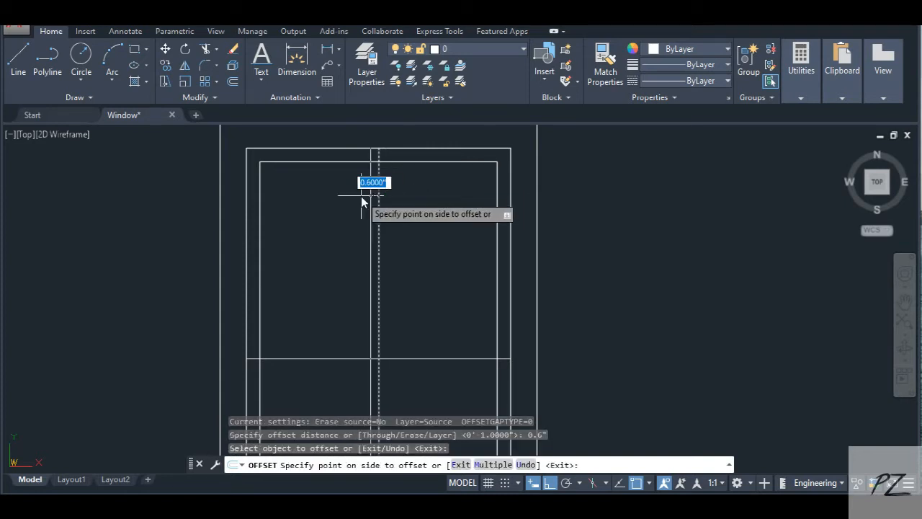
pyautogui.click(364, 195)
pyautogui.click(378, 193)
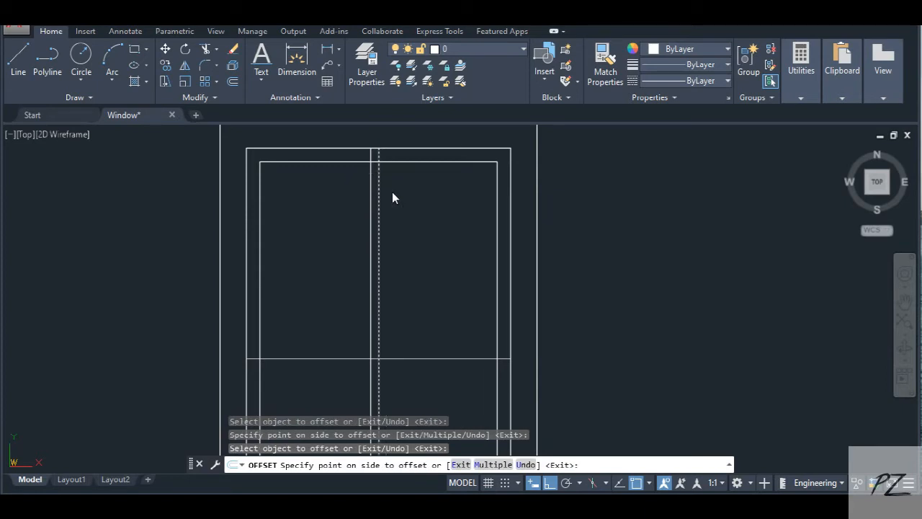
pyautogui.click(395, 193)
pyautogui.press('Return')
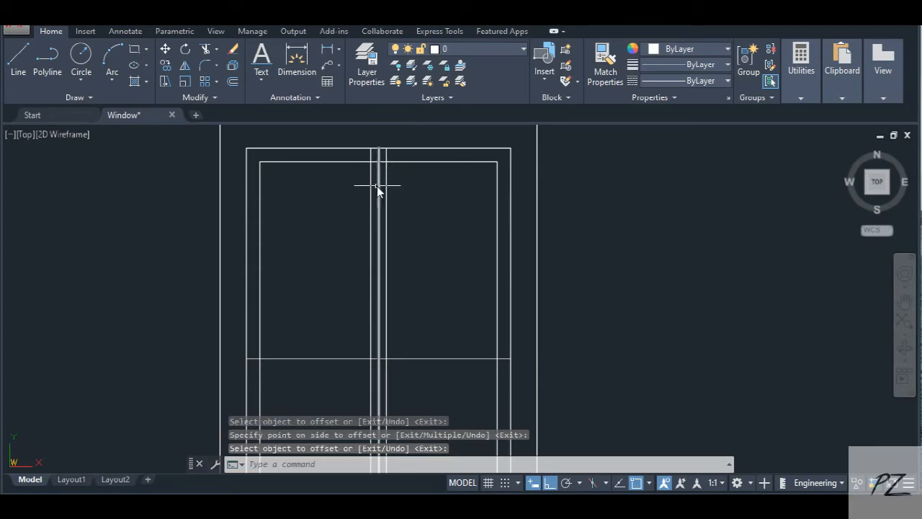
# Delete the original vertical centre line between its two offset copies
pyautogui.click(377, 186)
pyautogui.press('Delete')
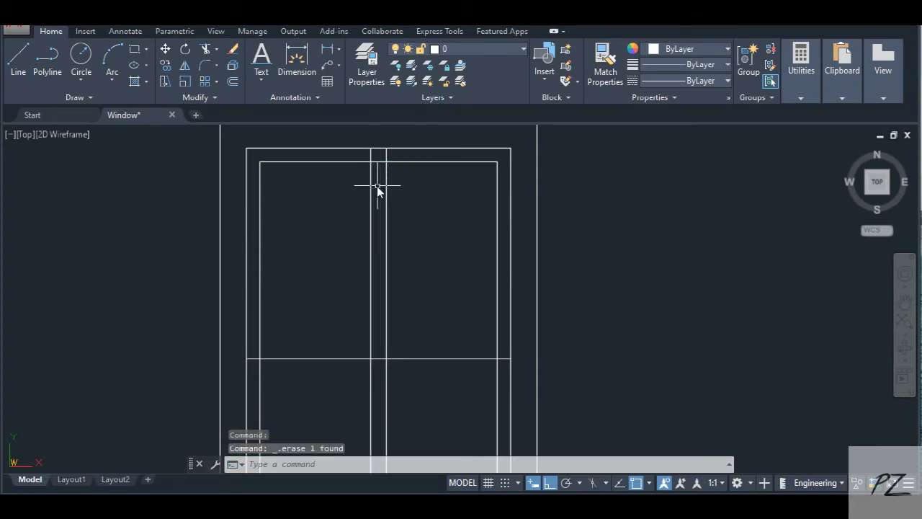
pyautogui.scroll(-3, 379, 189)
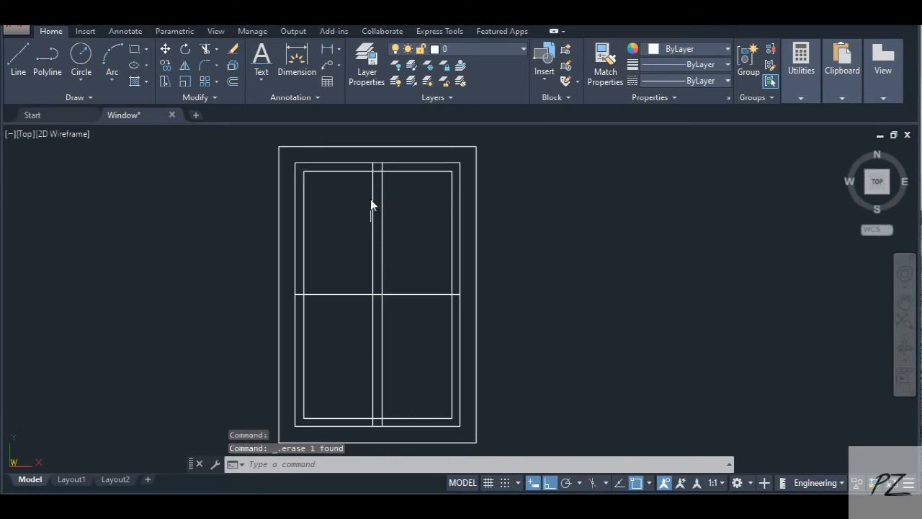
# Offset the two central vertical lines 1" outward, one to the left and one to the right
pyautogui.scroll(4, 373, 197)
pyautogui.click(233, 84)
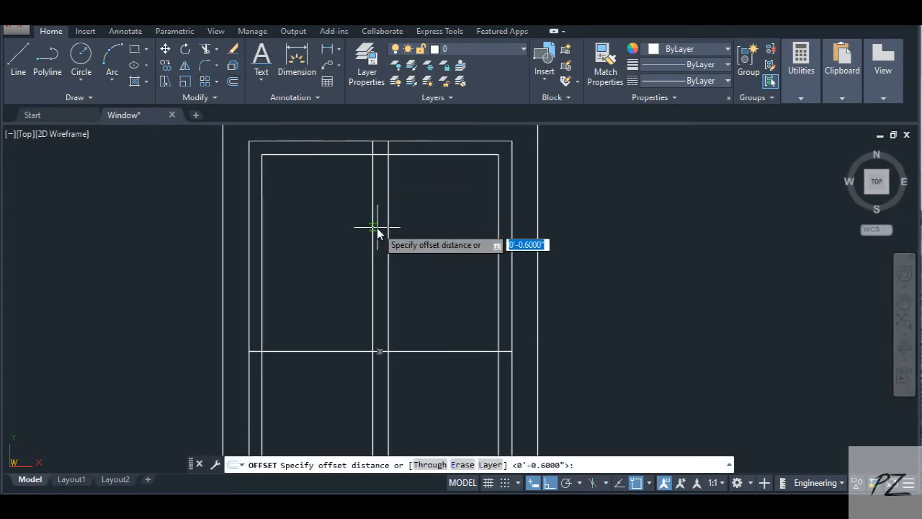
pyautogui.write('1')
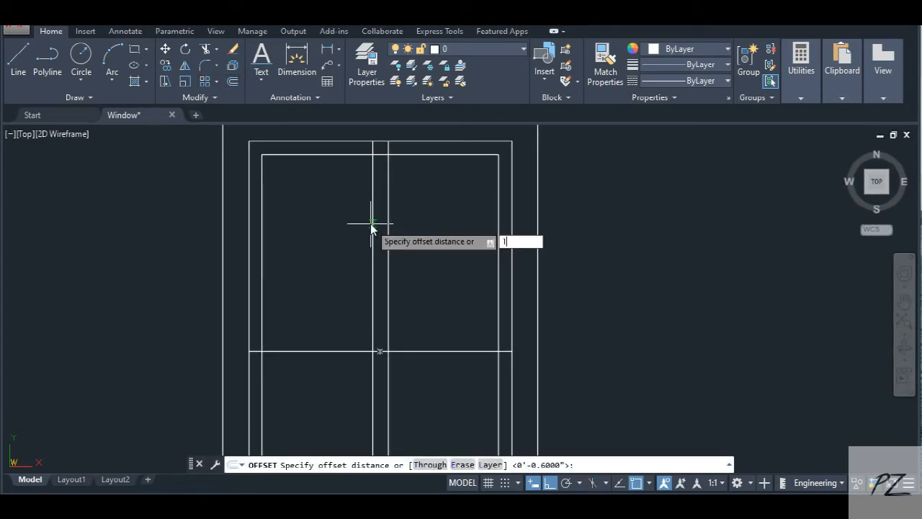
pyautogui.write('"')
pyautogui.press('Return')
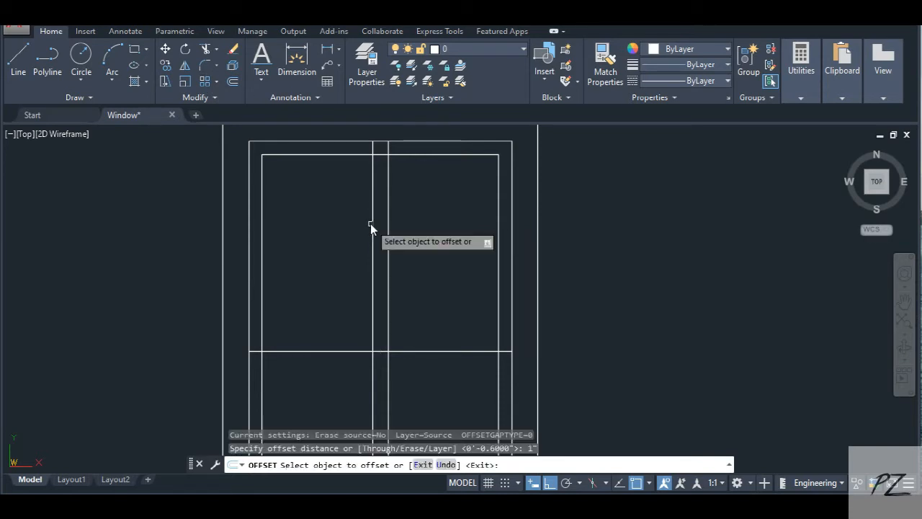
pyautogui.click(371, 225)
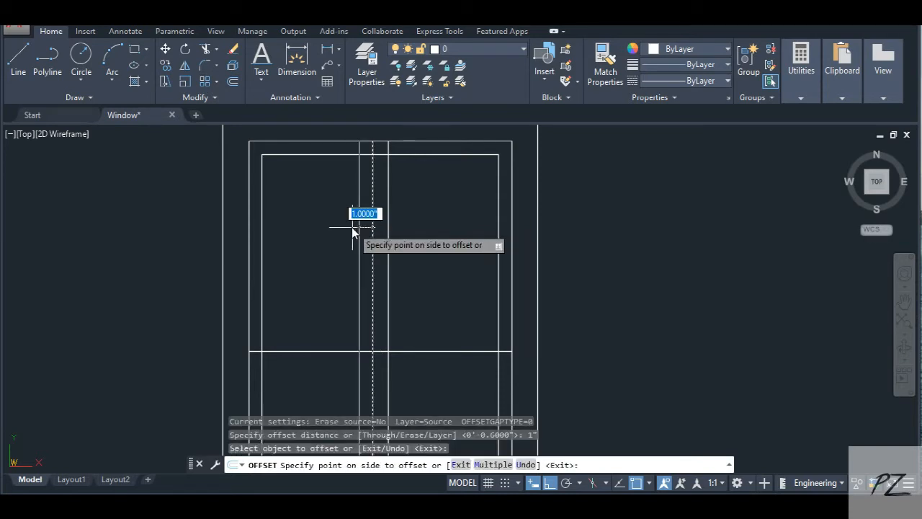
pyautogui.click(353, 227)
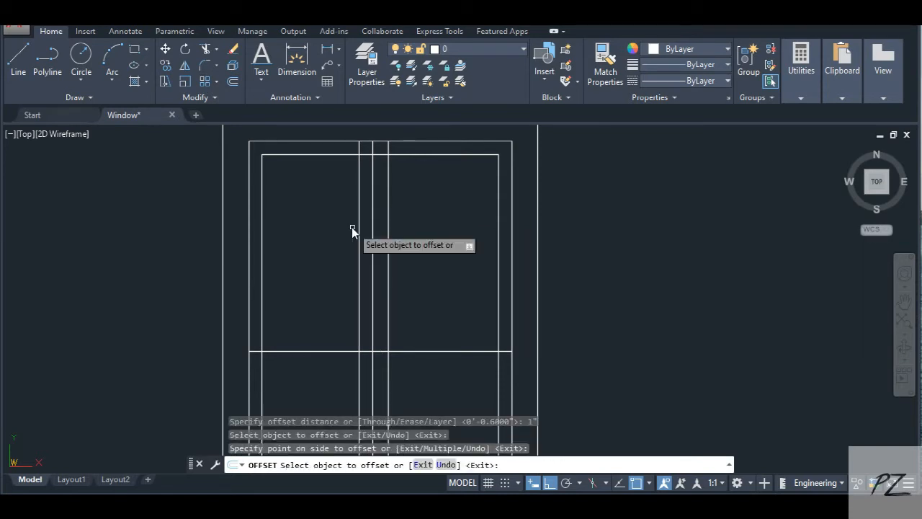
pyautogui.click(389, 304)
pyautogui.click(409, 300)
# Offset the horizontal centre line 1" above and 1" below, keeping the original line
pyautogui.scroll(-5, 409, 308)
pyautogui.scroll(4, 409, 311)
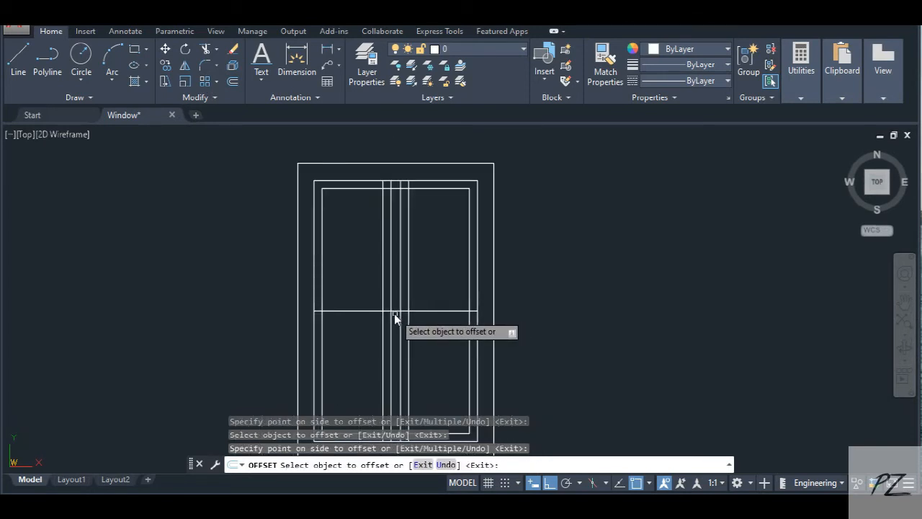
pyautogui.click(362, 310)
pyautogui.click(364, 315)
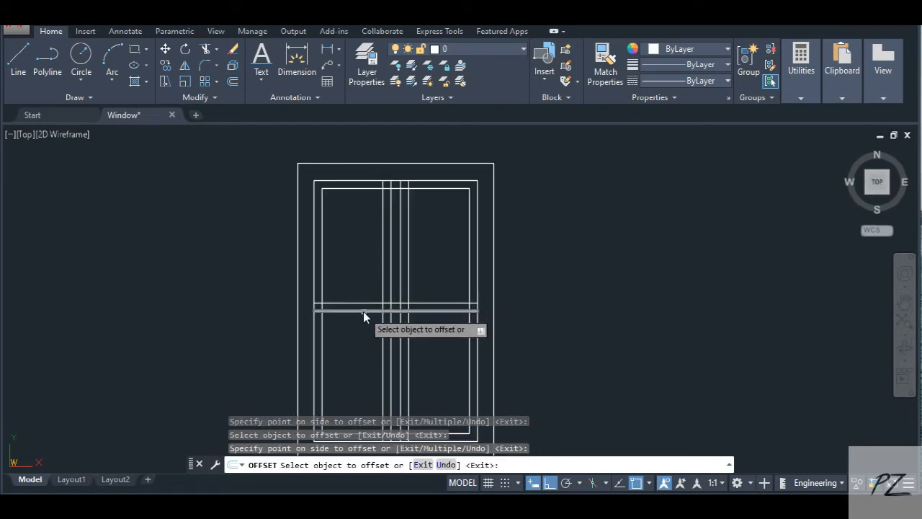
pyautogui.click(364, 318)
pyautogui.click(366, 321)
pyautogui.scroll(-2, 395, 316)
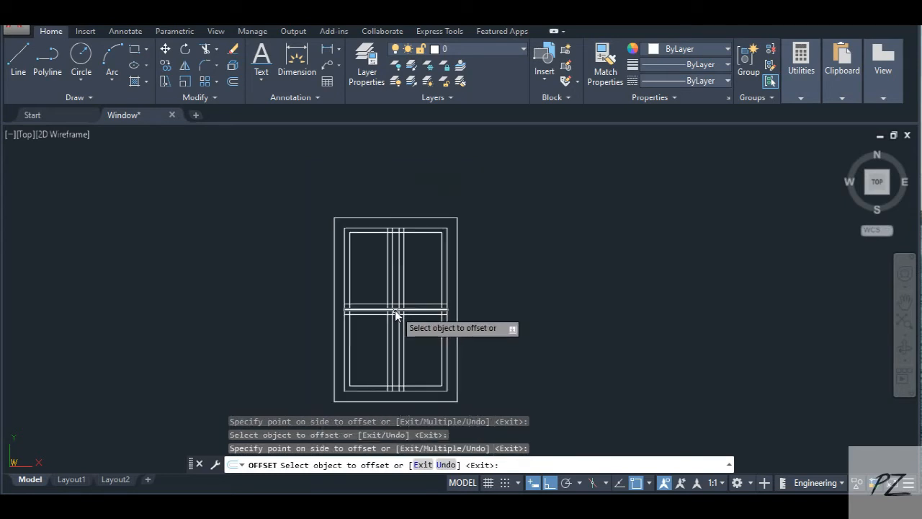
pyautogui.scroll(1, 394, 315)
pyautogui.scroll(-3, 393, 321)
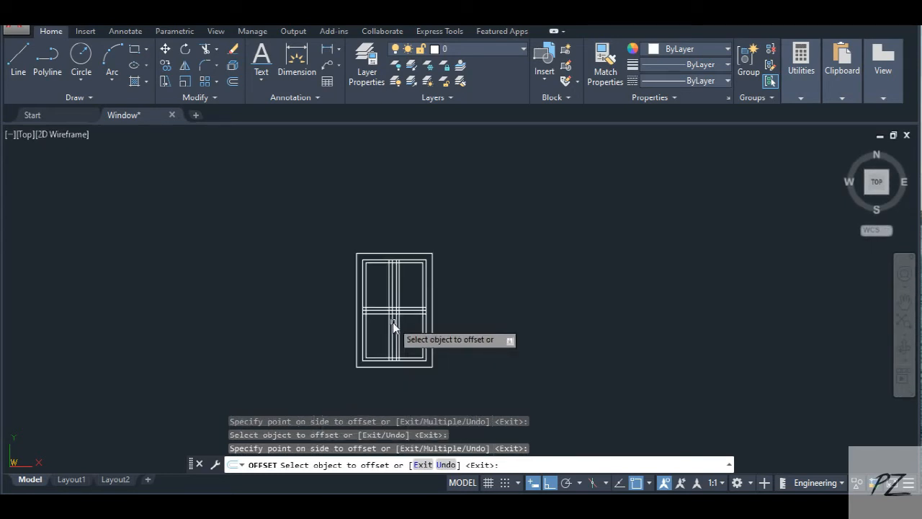
pyautogui.scroll(4, 393, 322)
pyautogui.scroll(-2, 392, 336)
pyautogui.scroll(2, 400, 309)
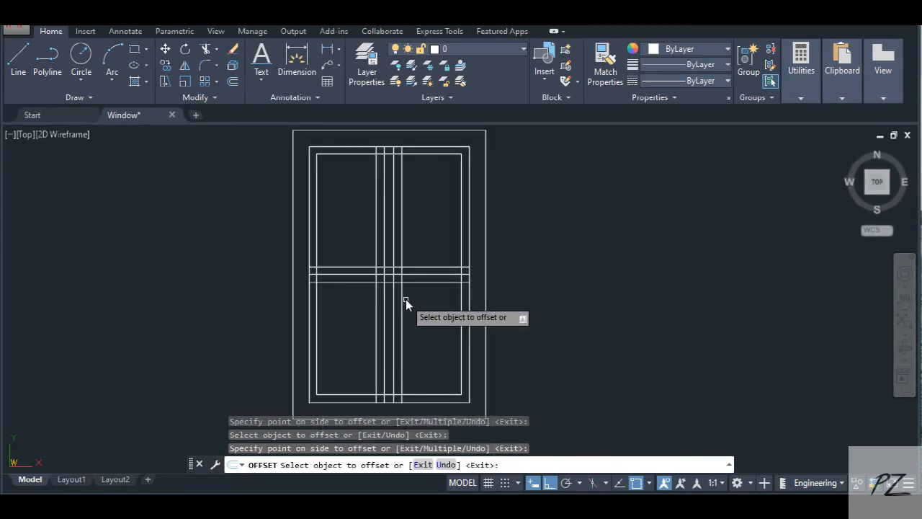
pyautogui.press('Return')
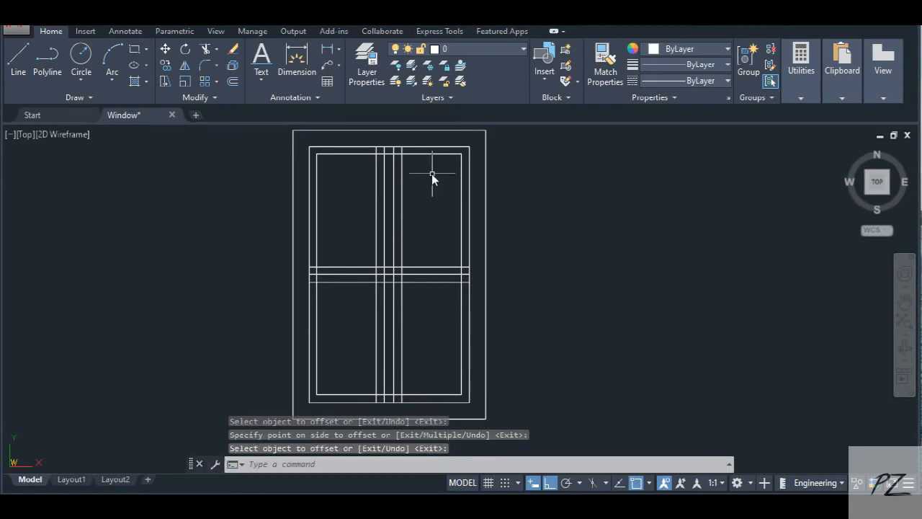
# Using all objects as cutting edges, trim the frame edges and horizontal lines crossing the gap between the two innermost vertical lines
pyautogui.write('TR')
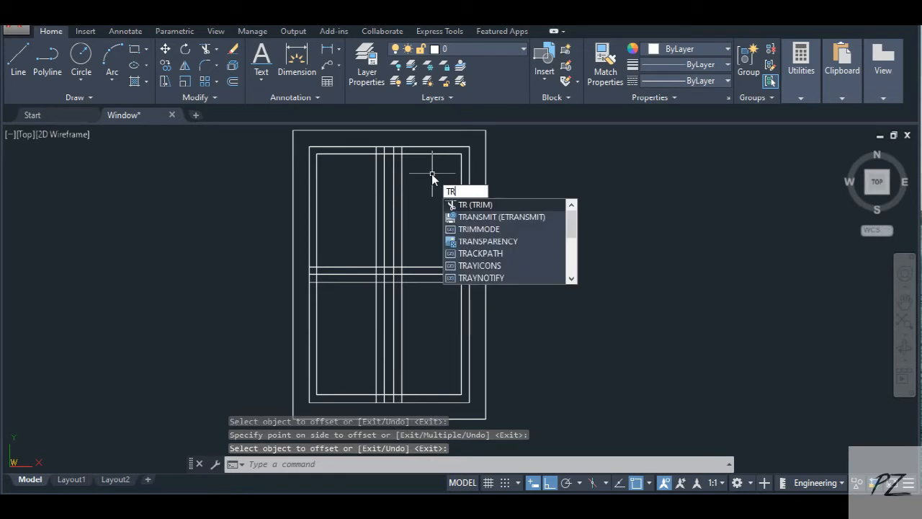
pyautogui.press('Return')
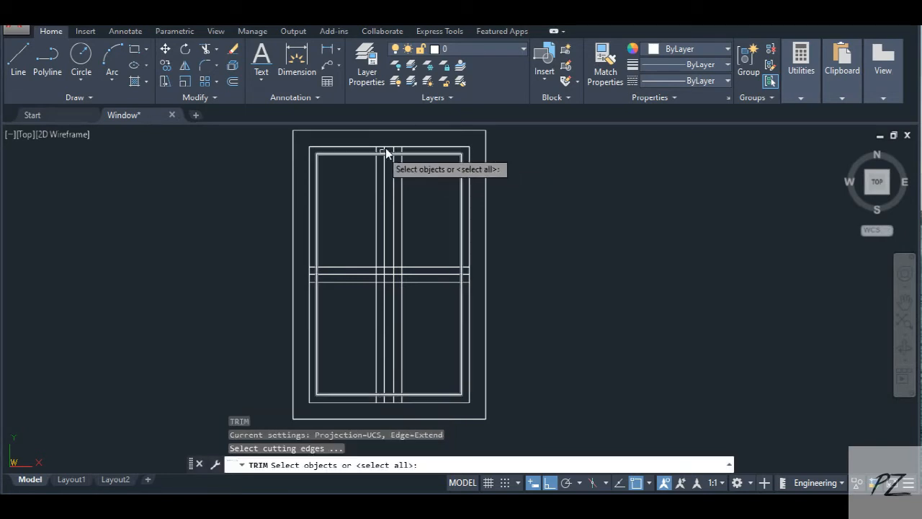
pyautogui.scroll(3, 392, 144)
pyautogui.press('Return')
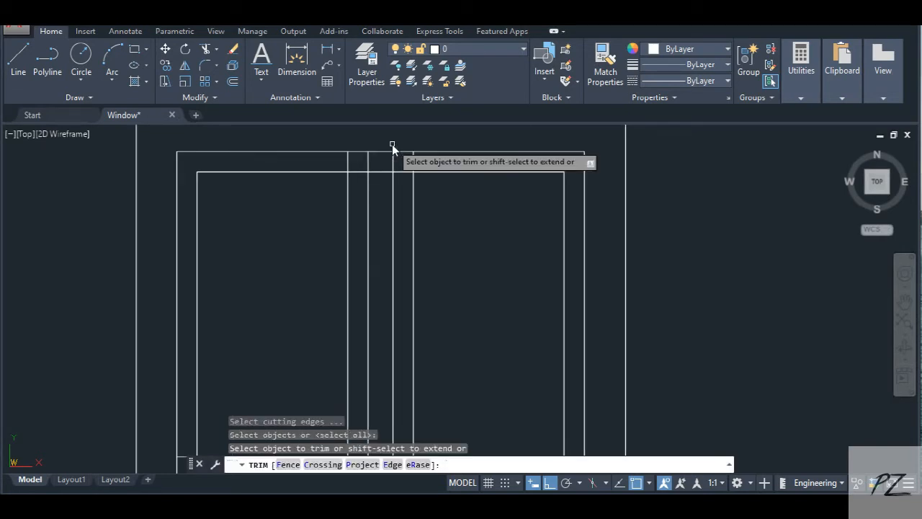
pyautogui.moveTo(382, 140)
pyautogui.mouseDown()
pyautogui.moveTo(378, 199)
pyautogui.moveTo(386, 171)
pyautogui.mouseUp()
pyautogui.scroll(-3, 386, 180)
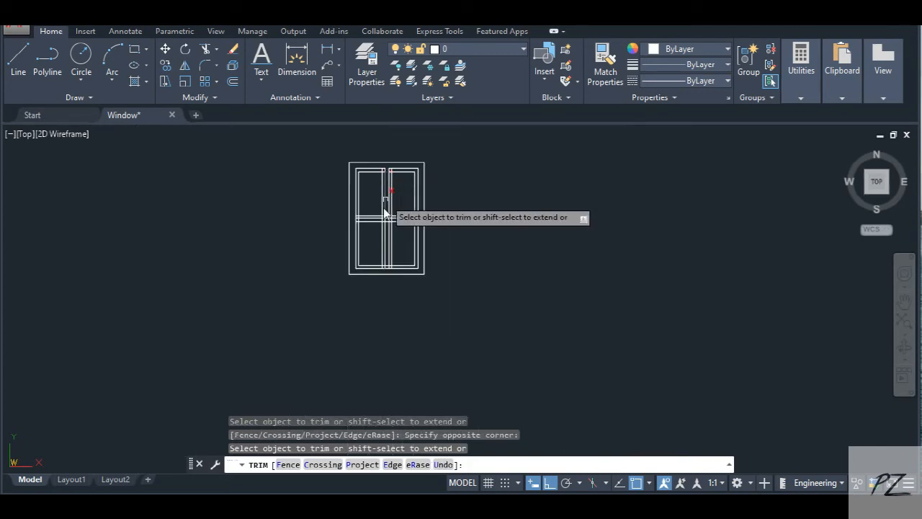
pyautogui.scroll(5, 384, 211)
pyautogui.moveTo(394, 223)
pyautogui.mouseDown()
pyautogui.moveTo(398, 282)
pyautogui.moveTo(375, 328)
pyautogui.moveTo(373, 360)
pyautogui.mouseUp()
pyautogui.scroll(-4, 393, 288)
pyautogui.scroll(5, 394, 344)
pyautogui.scroll(-4, 404, 339)
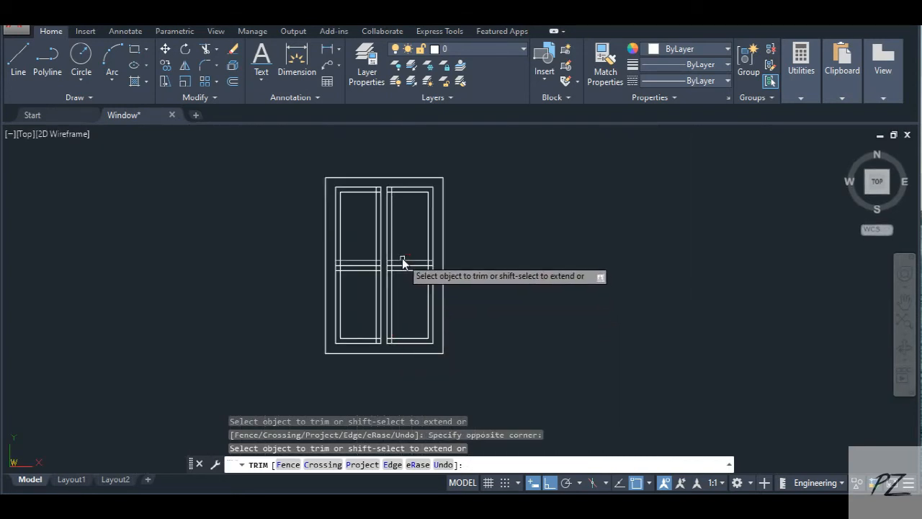
# Trim the overlapping line ends around the two upper panes so each keeps a clean inner rectangle
pyautogui.scroll(2, 425, 271)
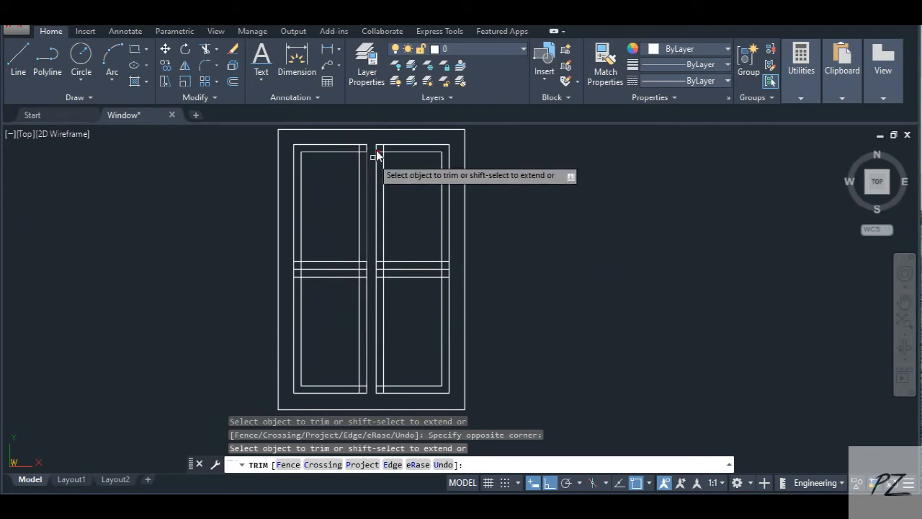
pyautogui.scroll(2, 384, 152)
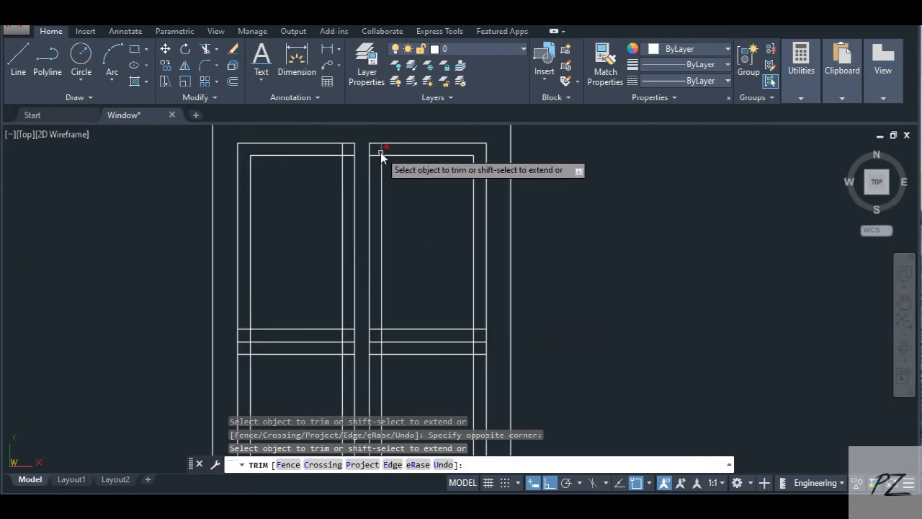
pyautogui.click(376, 154)
pyautogui.moveTo(375, 154)
pyautogui.mouseDown()
pyautogui.moveTo(373, 341)
pyautogui.moveTo(377, 336)
pyautogui.mouseUp()
pyautogui.click(377, 332)
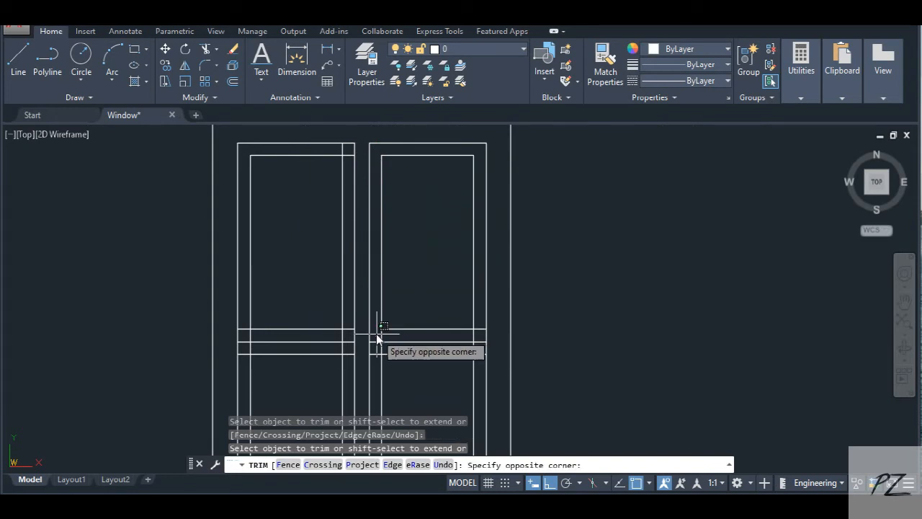
pyautogui.click(481, 345)
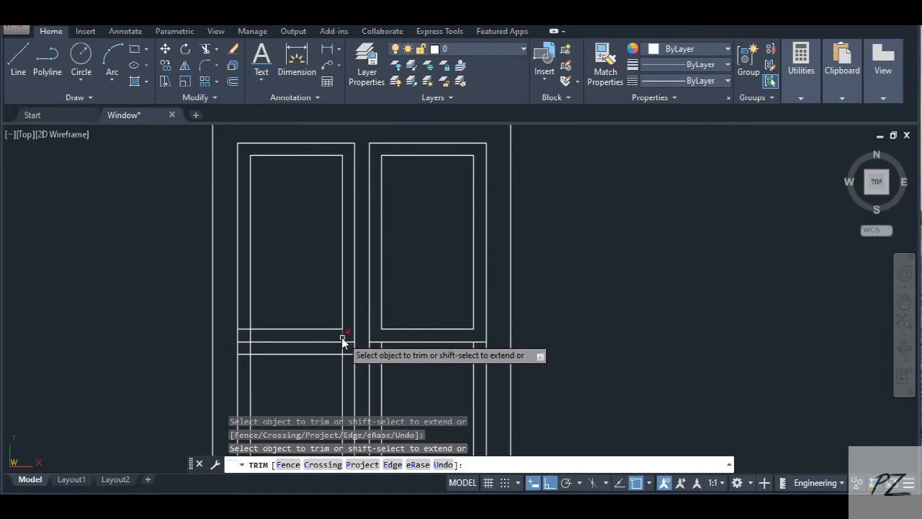
pyautogui.moveTo(350, 331)
pyautogui.mouseDown()
pyautogui.moveTo(245, 338)
pyautogui.moveTo(249, 330)
pyautogui.mouseUp()
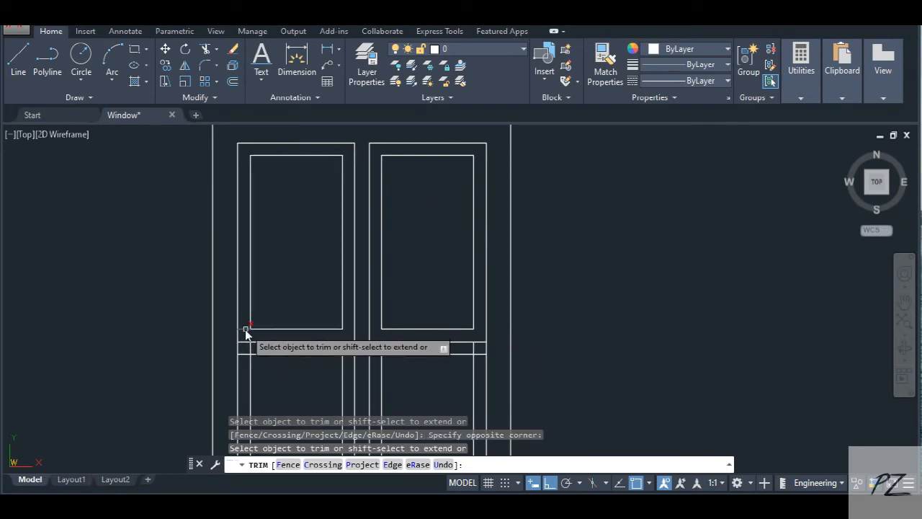
# Trim the overlapping line ends around the two lower panes so each keeps a clean inner rectangle
pyautogui.scroll(-3, 292, 281)
pyautogui.scroll(5, 290, 324)
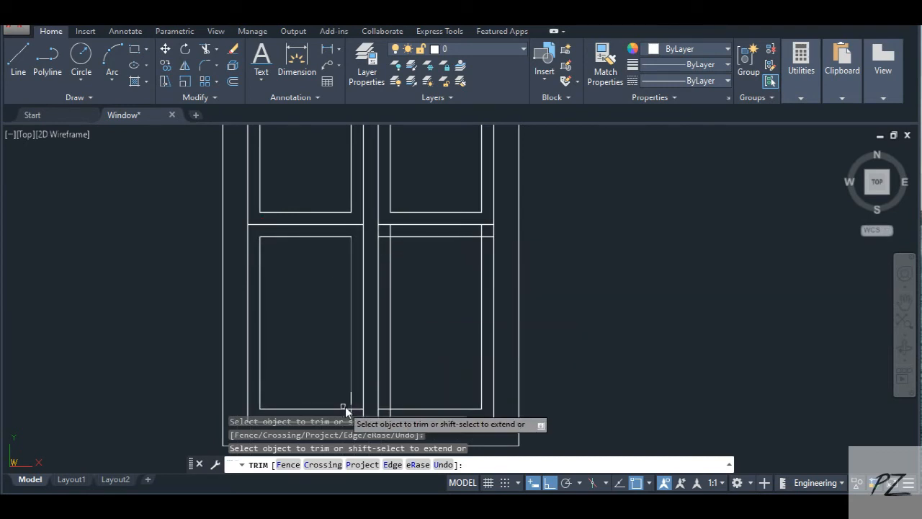
pyautogui.scroll(-5, 349, 404)
pyautogui.scroll(2, 356, 385)
pyautogui.scroll(2, 362, 369)
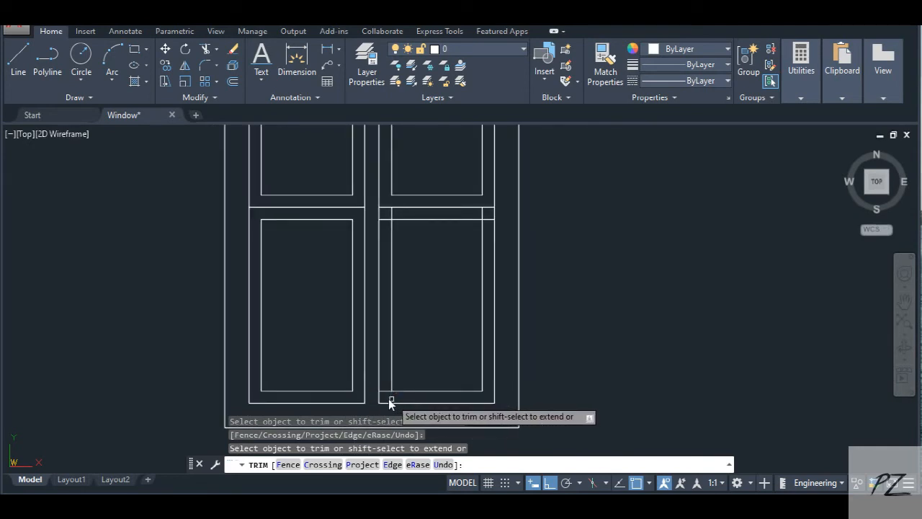
pyautogui.moveTo(384, 399); pyautogui.dragTo(390, 214)
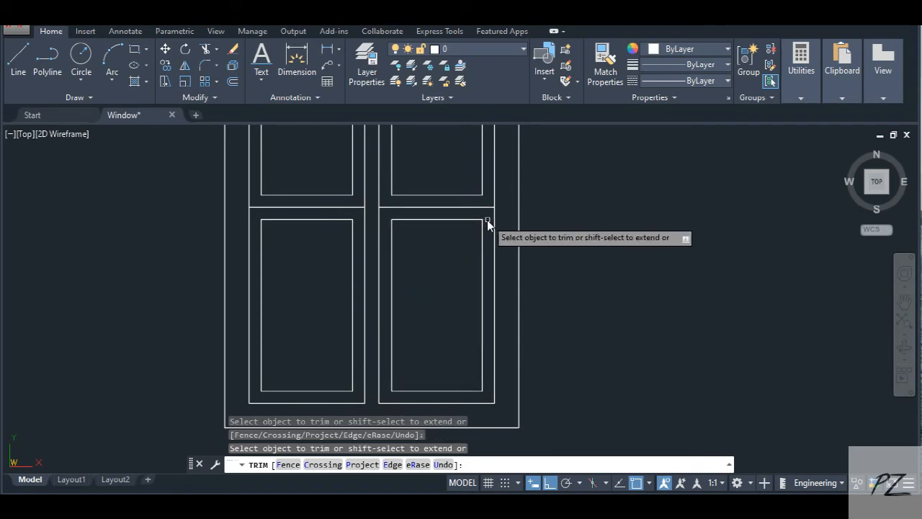
pyautogui.scroll(-4, 487, 225)
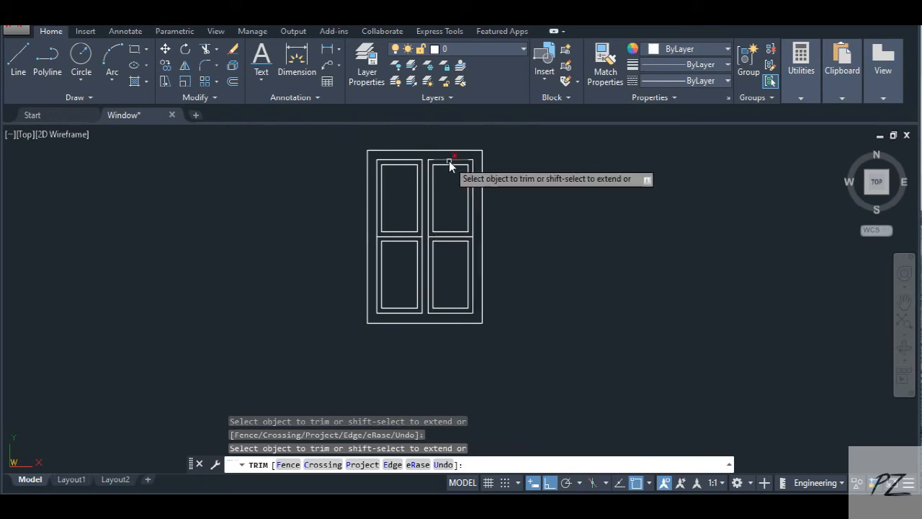
# Finish trimming and draw diagonal mitre lines joining the outer and inner frame corners at the top of the upper-left pane
pyautogui.scroll(2, 449, 162)
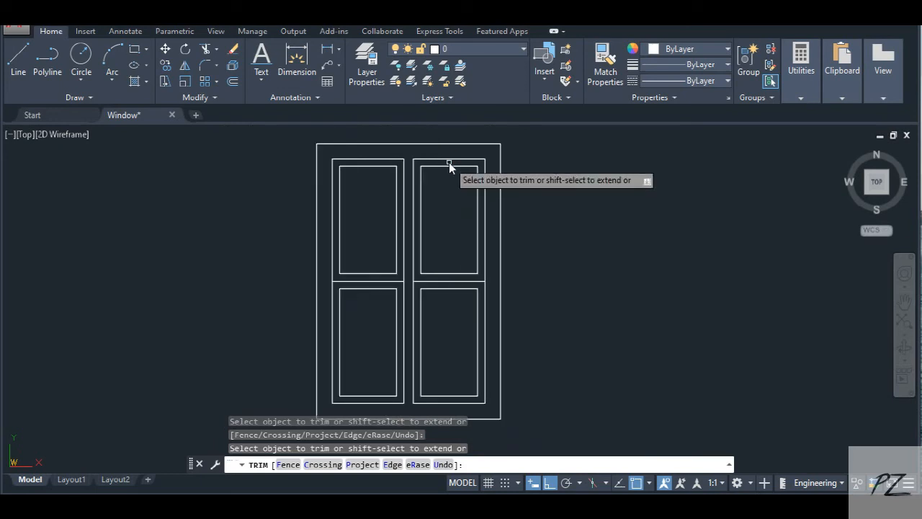
pyautogui.click(501, 199)
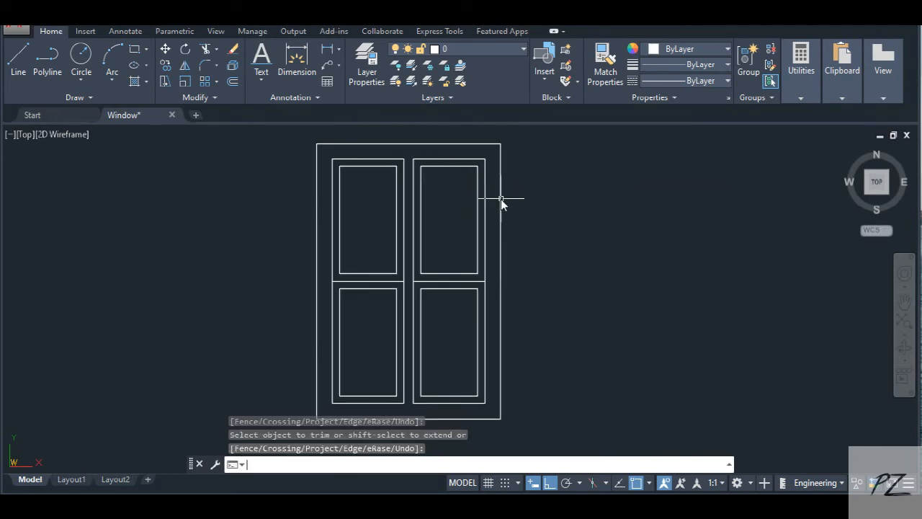
pyautogui.press('Escape')
pyautogui.write('l')
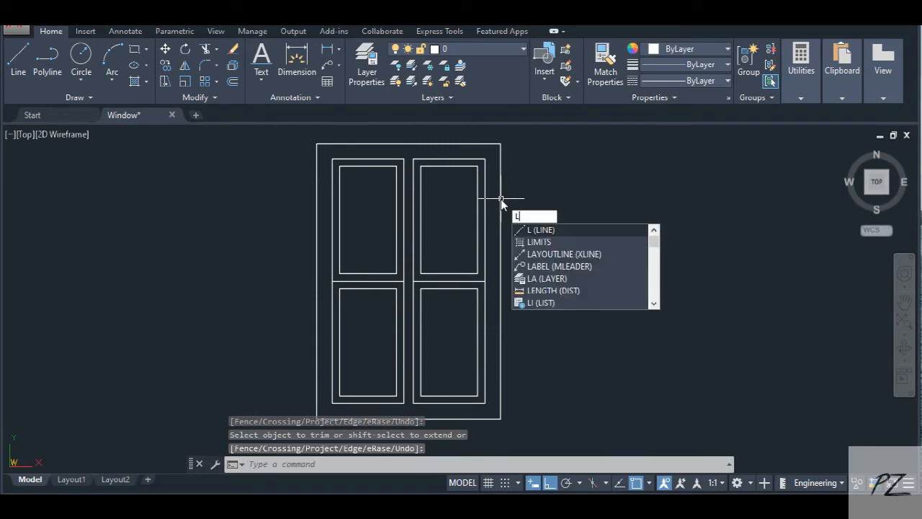
pyautogui.press('Return')
pyautogui.scroll(3, 324, 148)
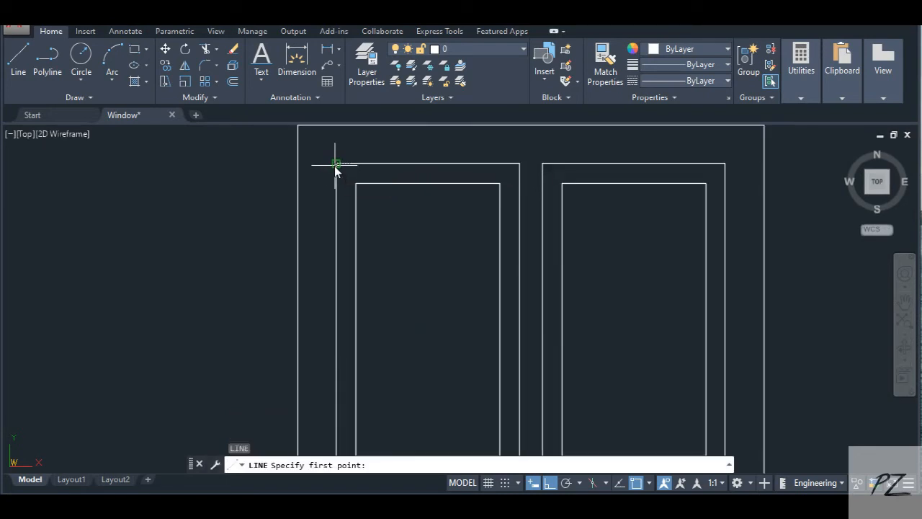
pyautogui.click(335, 164)
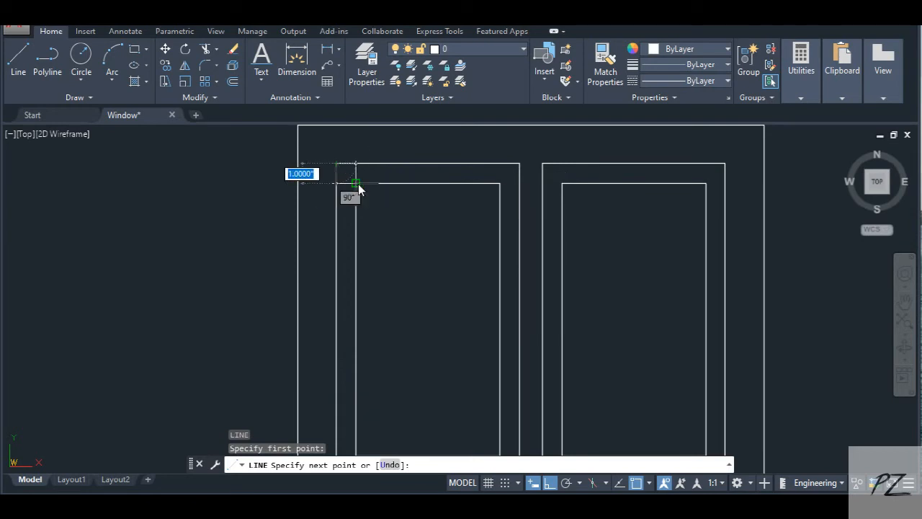
pyautogui.click(358, 184)
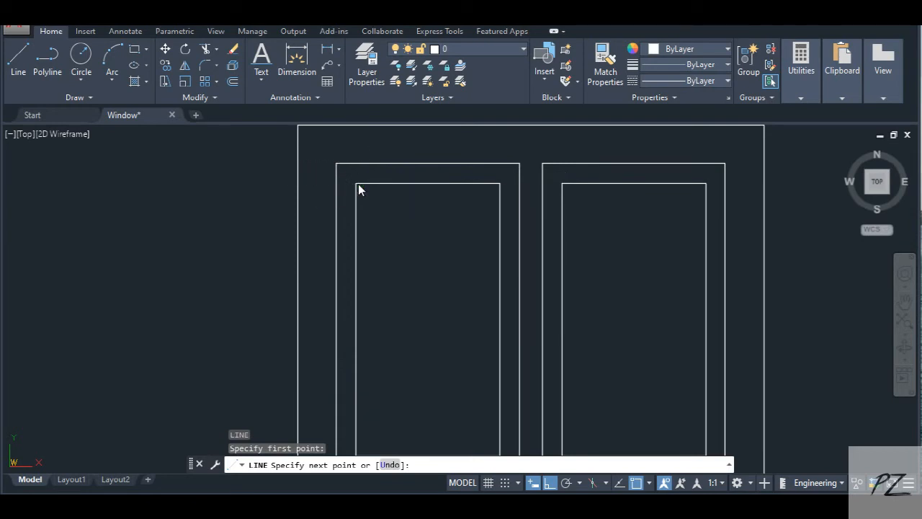
pyautogui.click(503, 184)
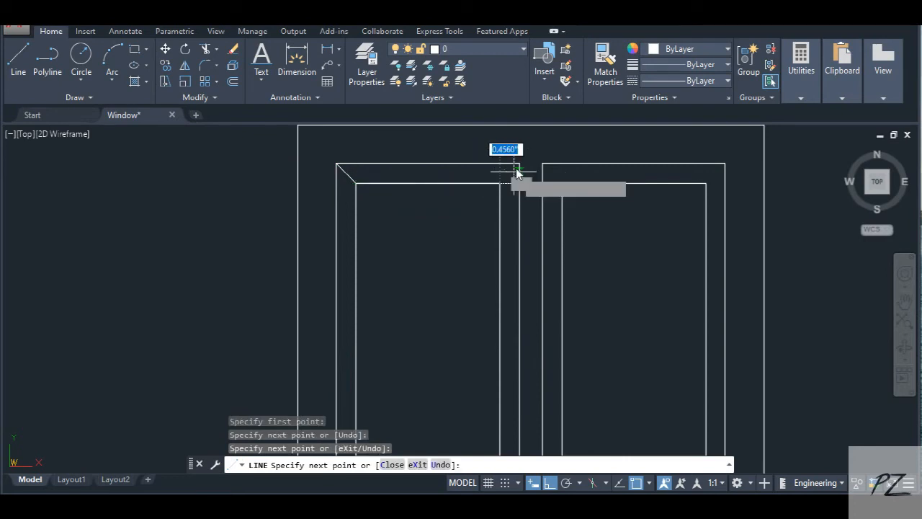
pyautogui.click(518, 164)
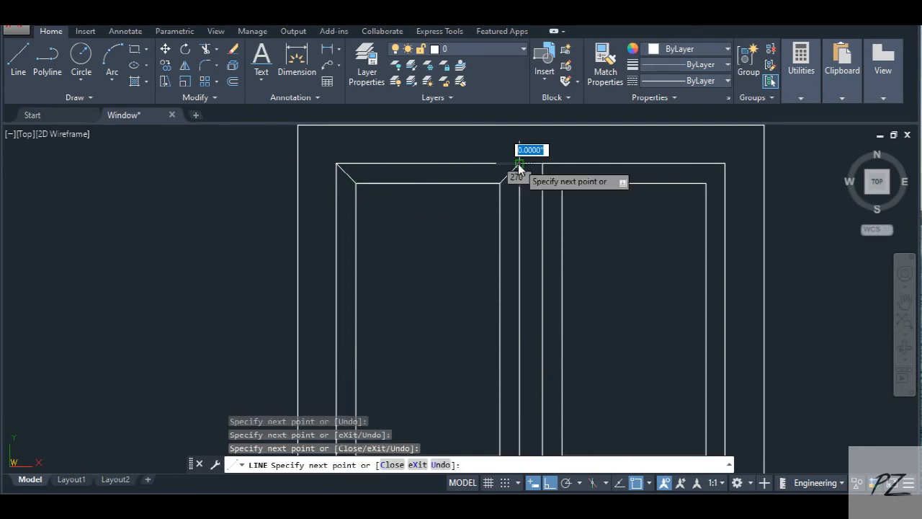
# Turn off dynamic input and draw the diagonal mitre lines joining the left column's middle rail to the adjacent inner pane corners
pyautogui.press('F12')
pyautogui.scroll(-5, 519, 209)
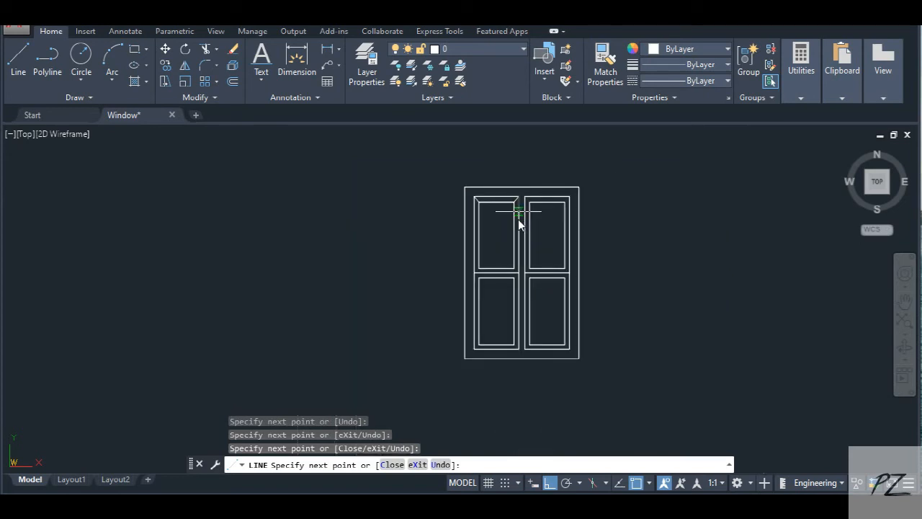
pyautogui.scroll(5, 525, 285)
pyautogui.click(525, 315)
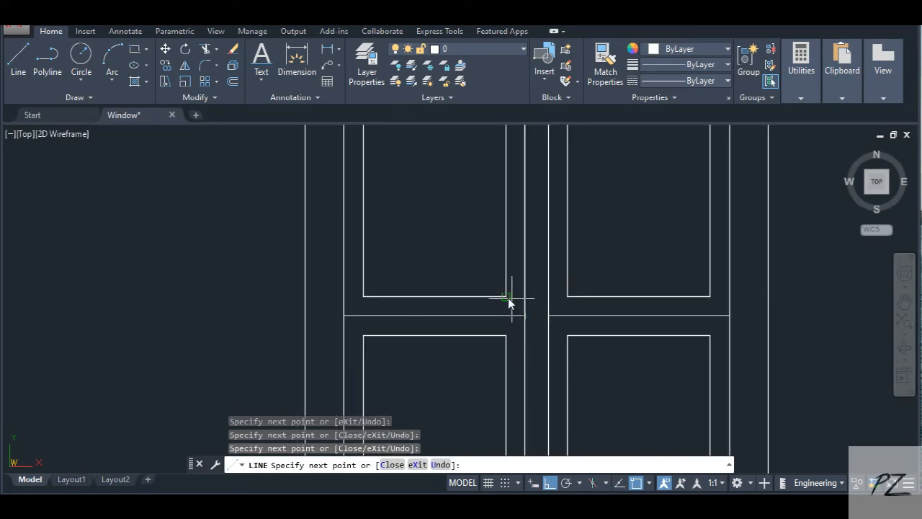
pyautogui.click(506, 296)
pyautogui.click(363, 296)
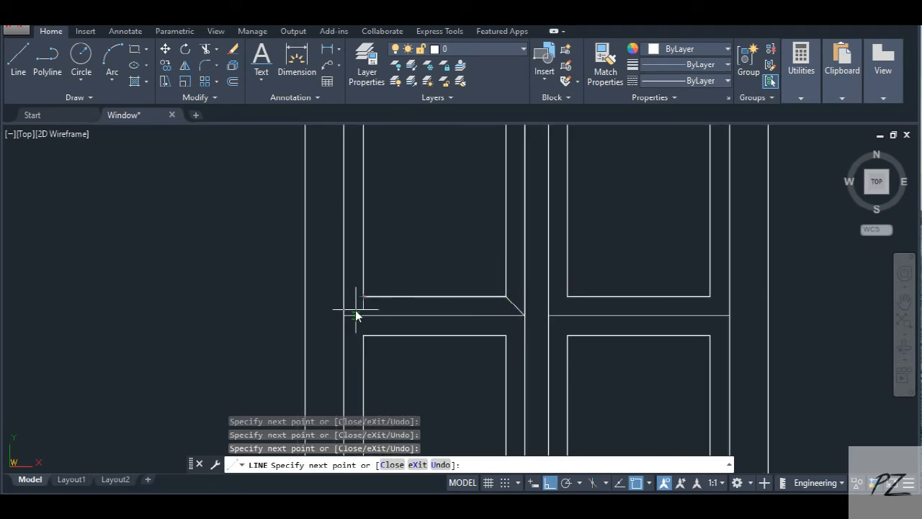
pyautogui.click(344, 315)
pyautogui.click(504, 338)
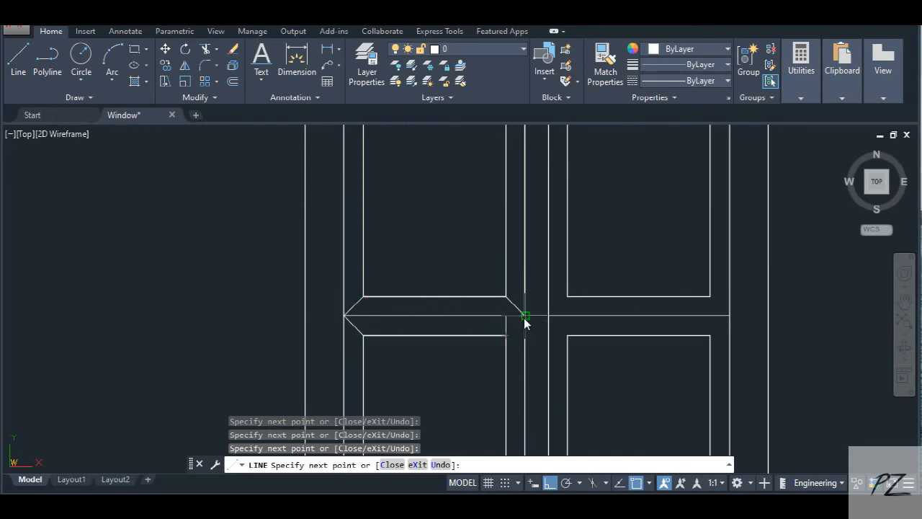
# Draw diagonal mitre lines joining the inner and outer frame corners at the bottom of the lower-left pane
pyautogui.scroll(-5, 524, 318)
pyautogui.scroll(6, 524, 354)
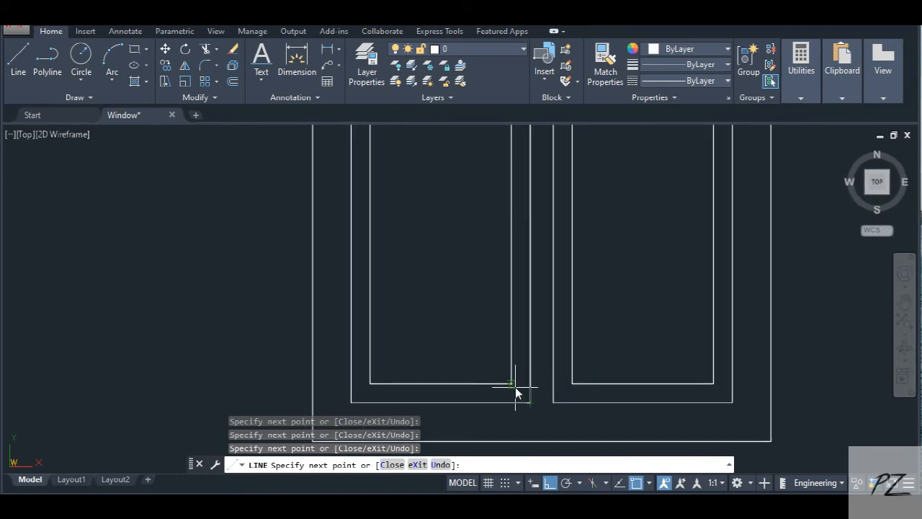
pyautogui.click(513, 384)
pyautogui.click(371, 384)
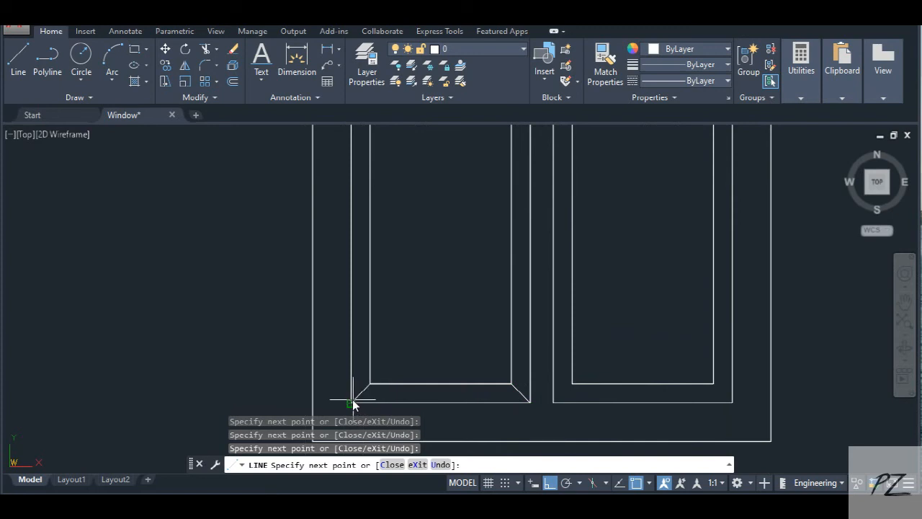
pyautogui.click(351, 402)
pyautogui.press('Return')
pyautogui.scroll(-6, 505, 339)
pyautogui.scroll(4, 566, 231)
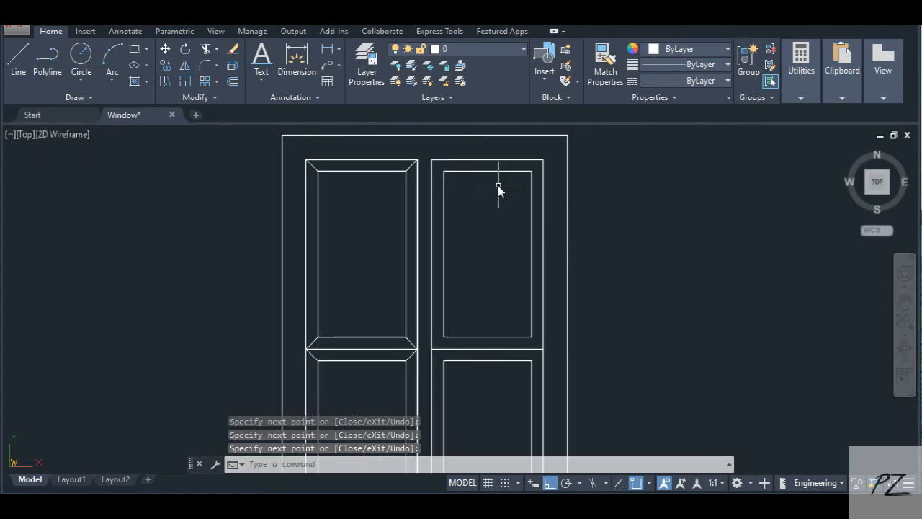
# Draw diagonal mitre lines joining the outer and inner frame corners at the top of the upper-right pane
pyautogui.press('Return')
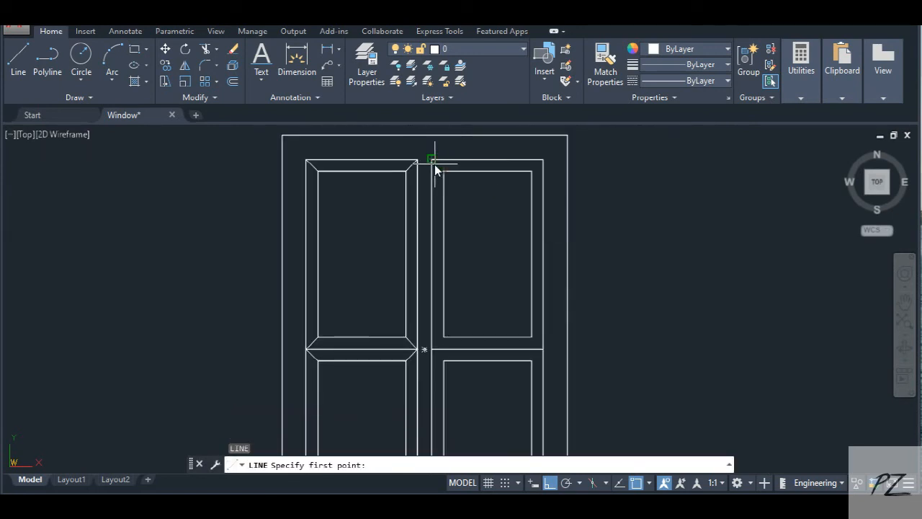
pyautogui.click(431, 160)
pyautogui.click(443, 170)
pyautogui.click(532, 171)
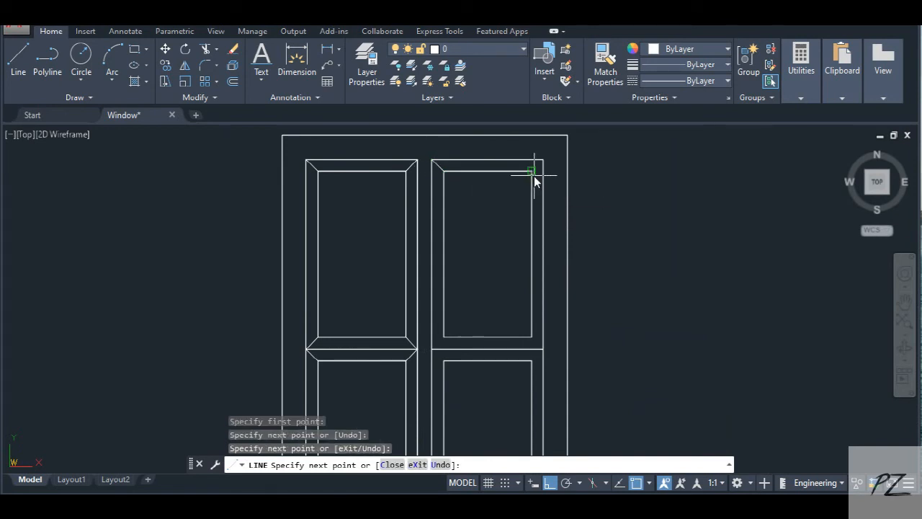
pyautogui.click(541, 160)
# Draw the diagonal mitre lines joining the right column's middle rail ends to the adjacent inner corners of both panes
pyautogui.click(542, 350)
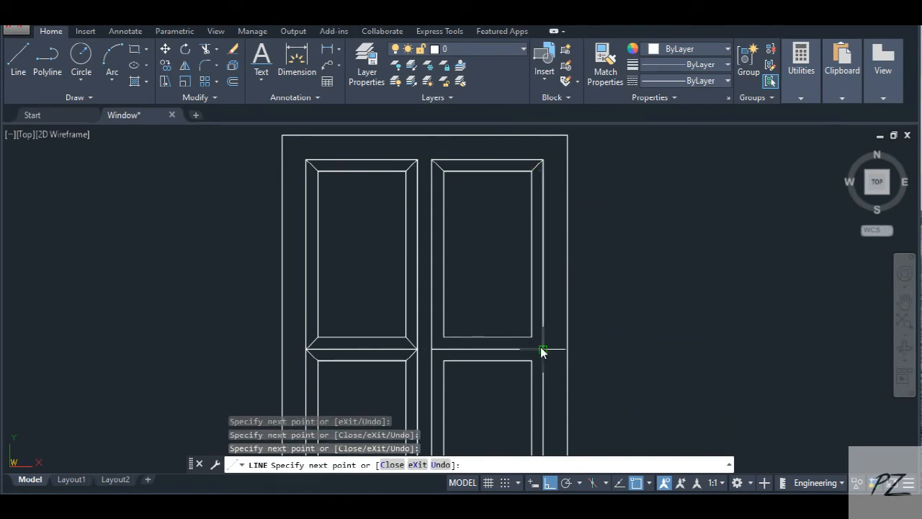
pyautogui.click(532, 338)
pyautogui.click(444, 338)
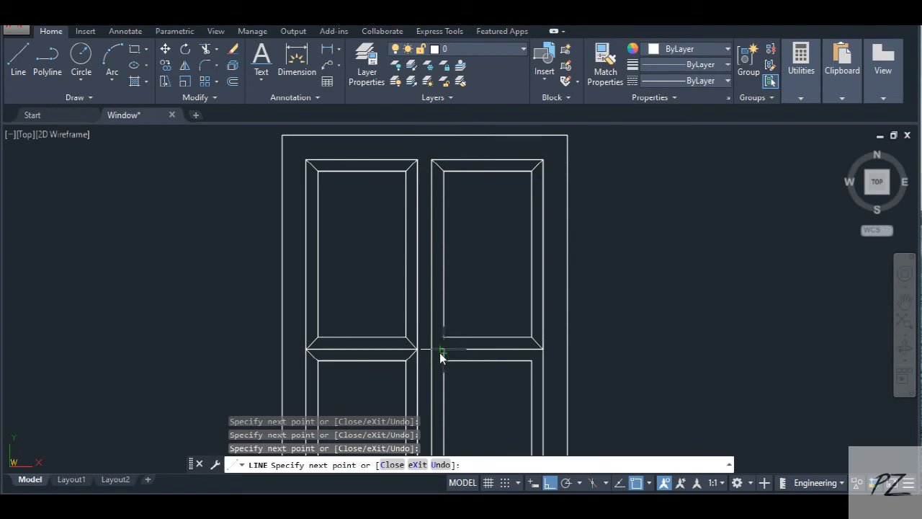
pyautogui.click(531, 360)
# Draw diagonal mitre lines joining the inner and outer frame corners at the bottom of the lower-right pane
pyautogui.scroll(-5, 543, 353)
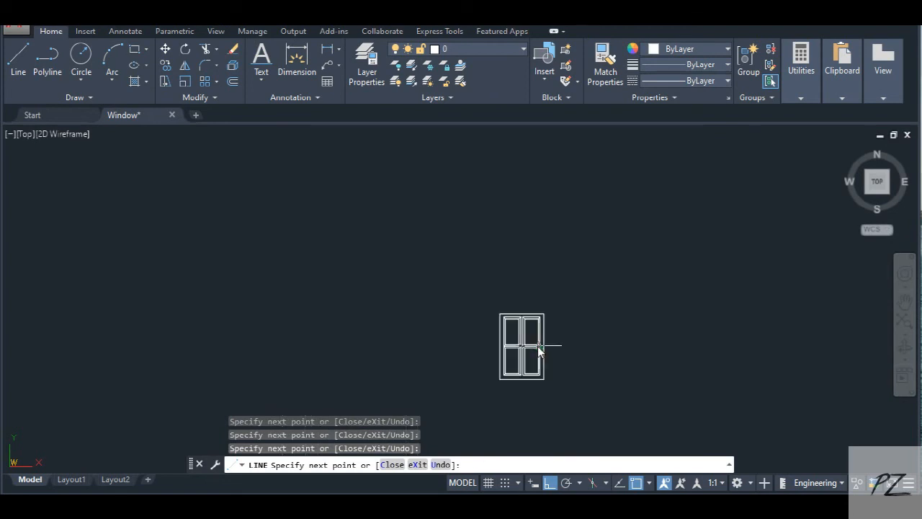
pyautogui.scroll(6, 540, 350)
pyautogui.scroll(-4, 540, 370)
pyautogui.scroll(2, 543, 382)
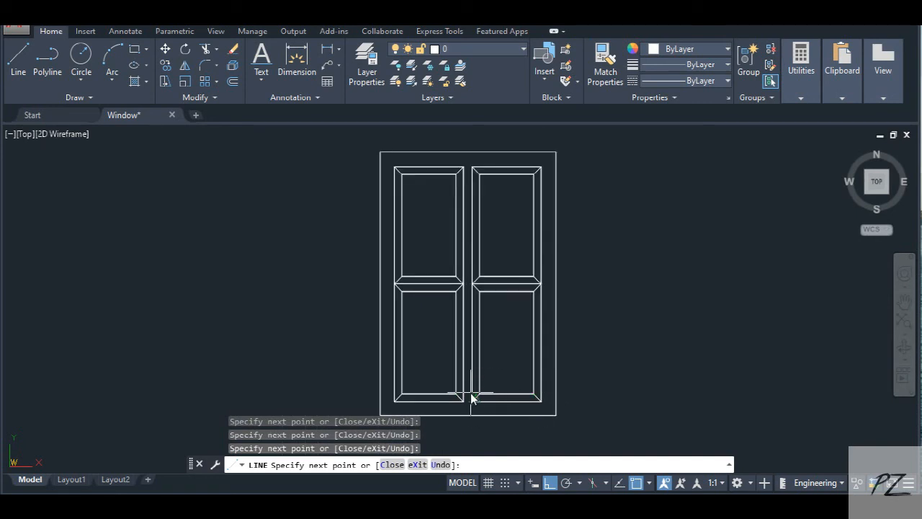
pyautogui.press('Escape')
# Add a linear dimension for the window's overall width, placed above its top edge
pyautogui.scroll(-3, 470, 393)
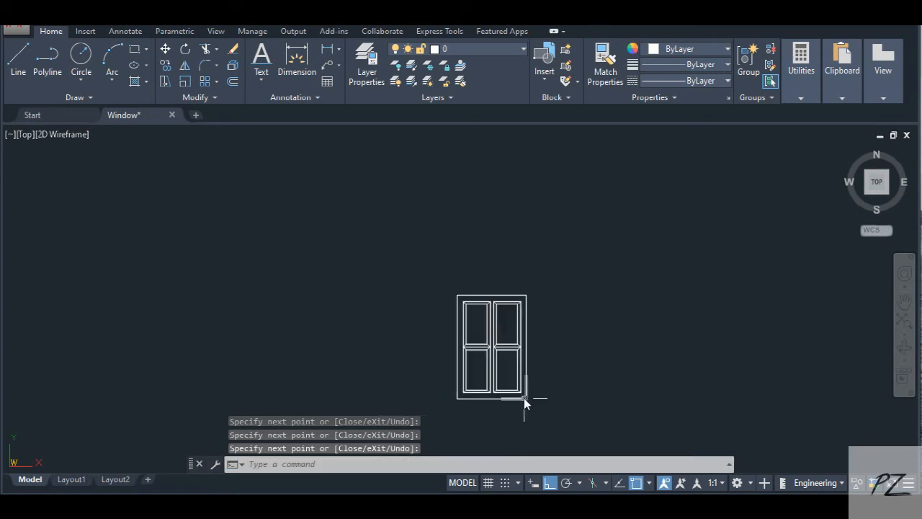
pyautogui.scroll(2, 519, 423)
pyautogui.scroll(2, 547, 265)
pyautogui.scroll(-2, 546, 265)
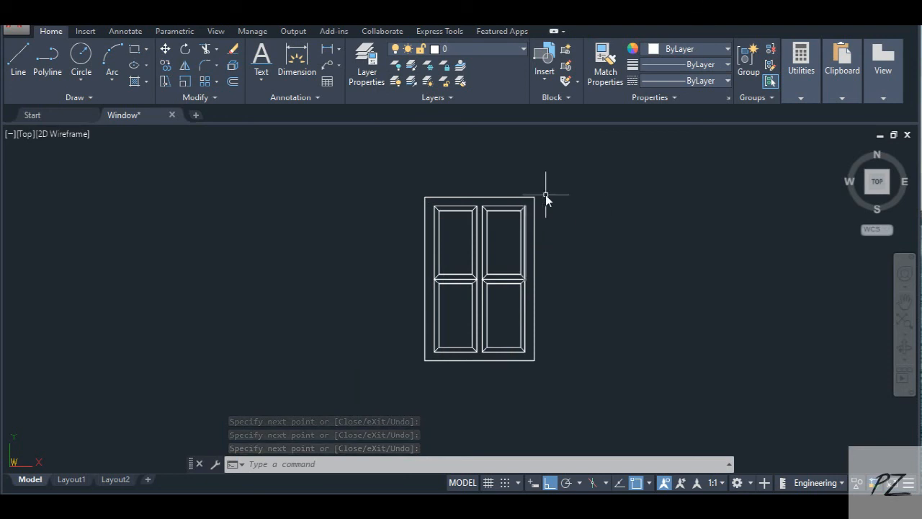
pyautogui.click(328, 52)
pyautogui.click(425, 197)
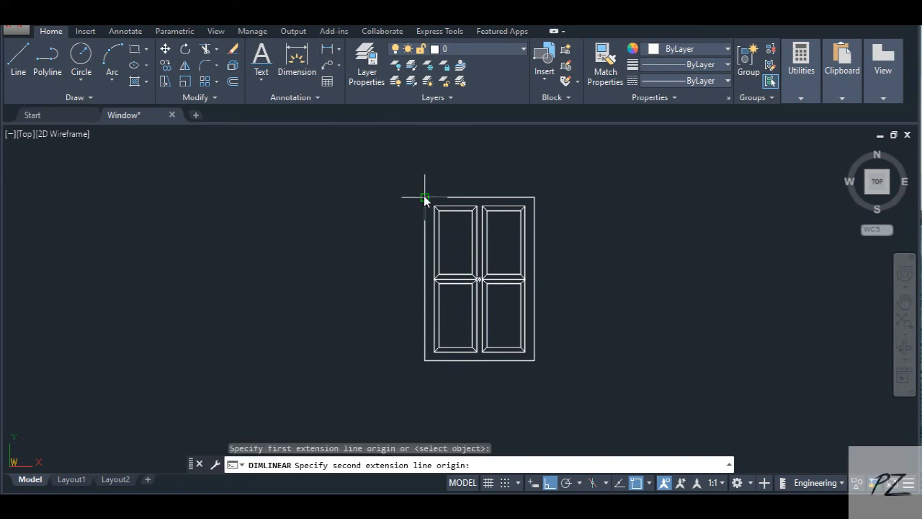
pyautogui.click(534, 197)
pyautogui.click(535, 169)
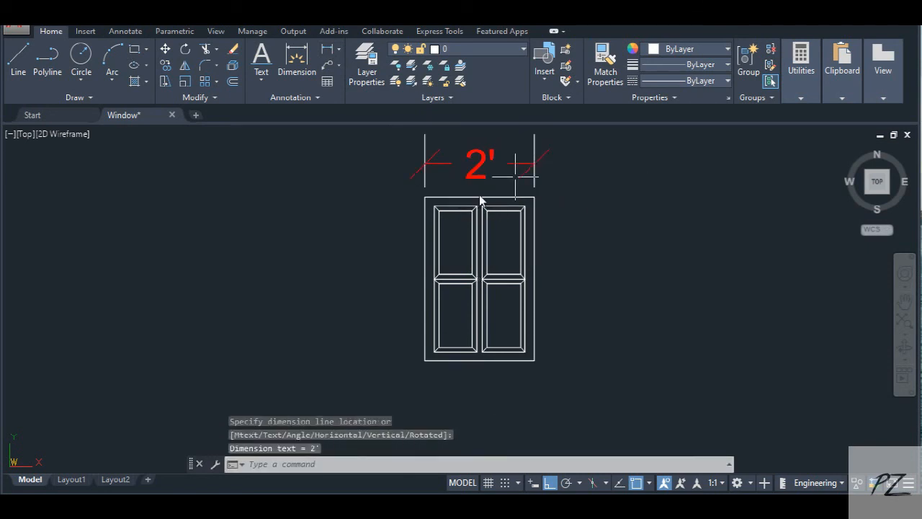
# Add a linear dimension for the window's overall height, placed to the left of the frame
pyautogui.press('Return')
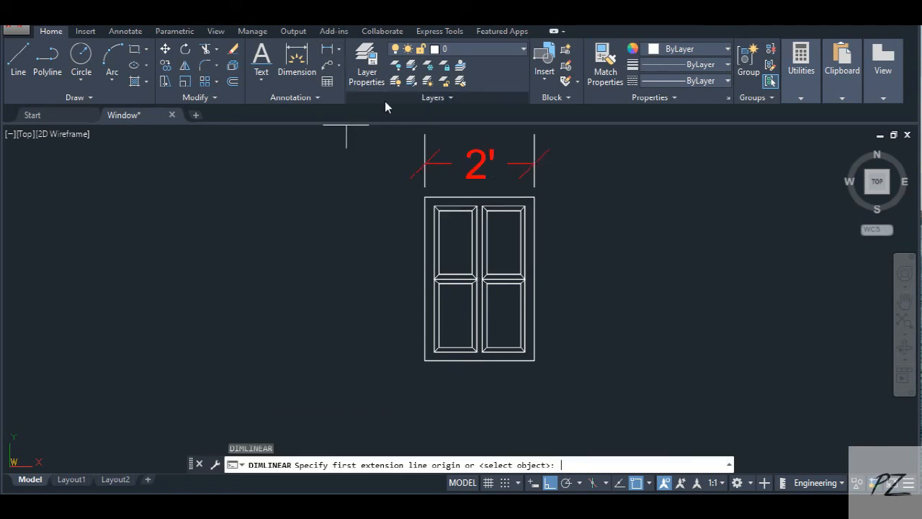
pyautogui.click(425, 197)
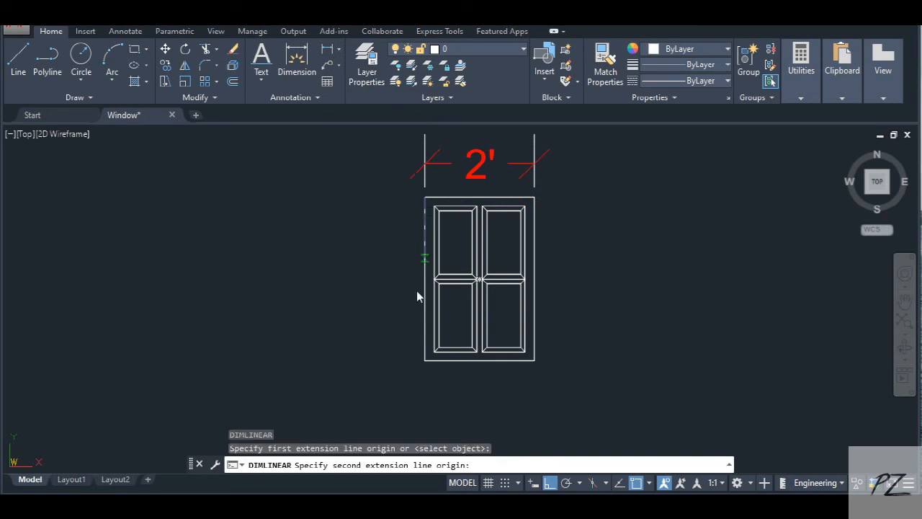
pyautogui.click(424, 363)
pyautogui.click(374, 366)
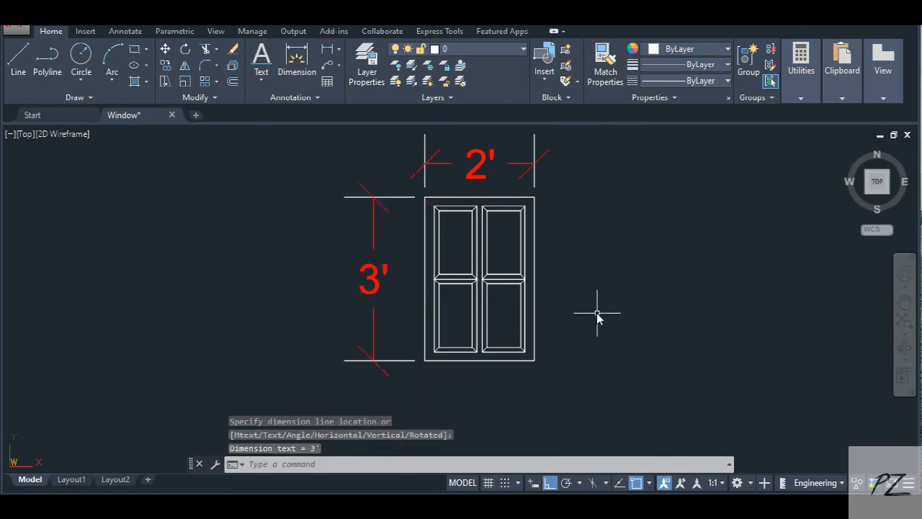
# Add the single-line text "window" to the upper right of the drawing, with height 1' and rotation 0
pyautogui.scroll(-3, 597, 315)
pyautogui.scroll(3, 668, 286)
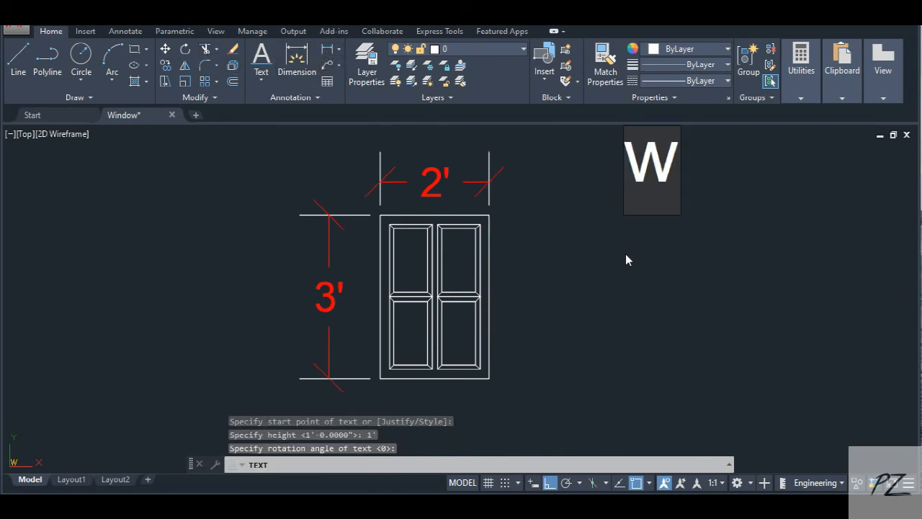
pyautogui.write('i')
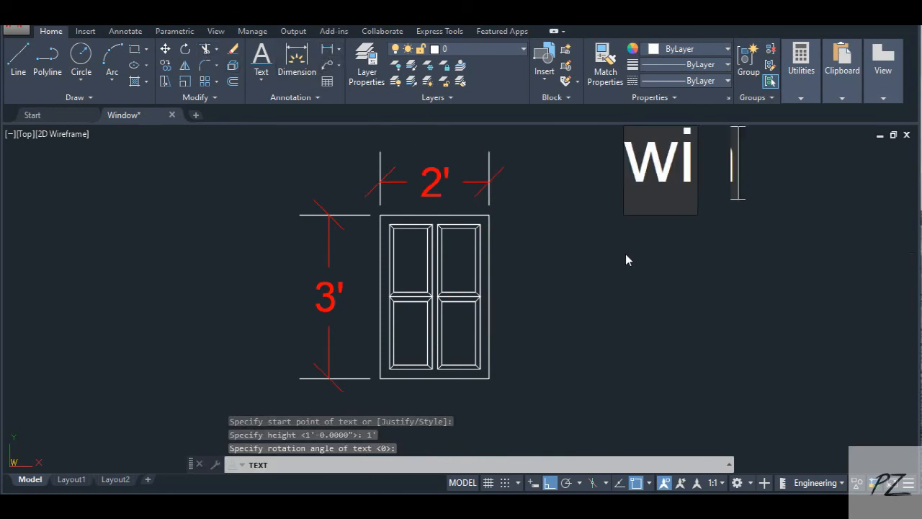
pyautogui.write('ndo')
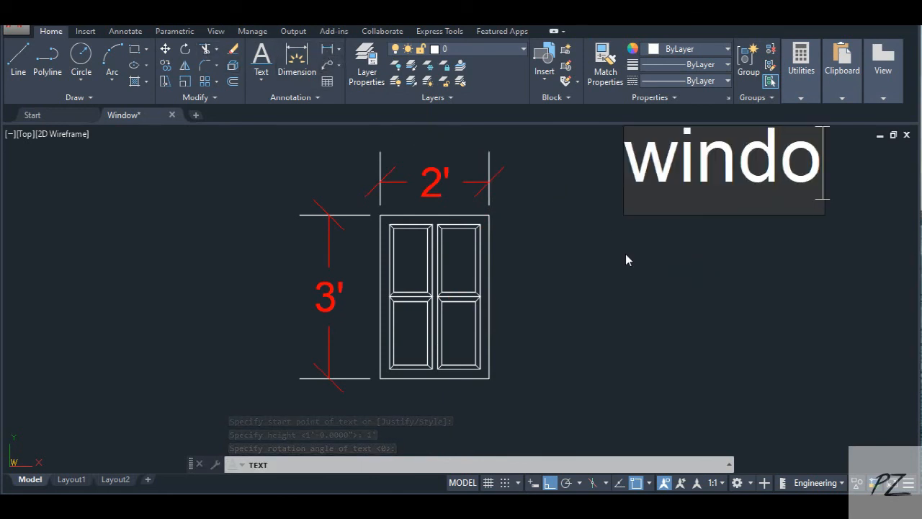
pyautogui.write('w')
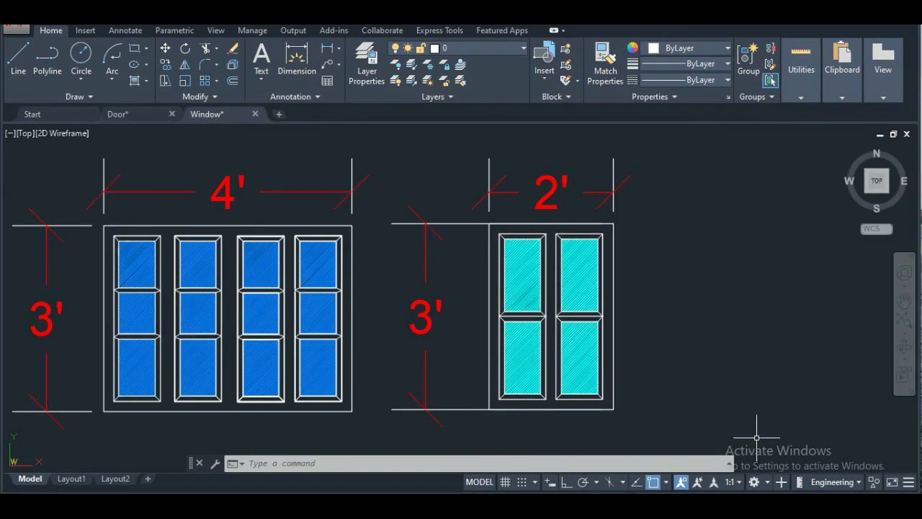